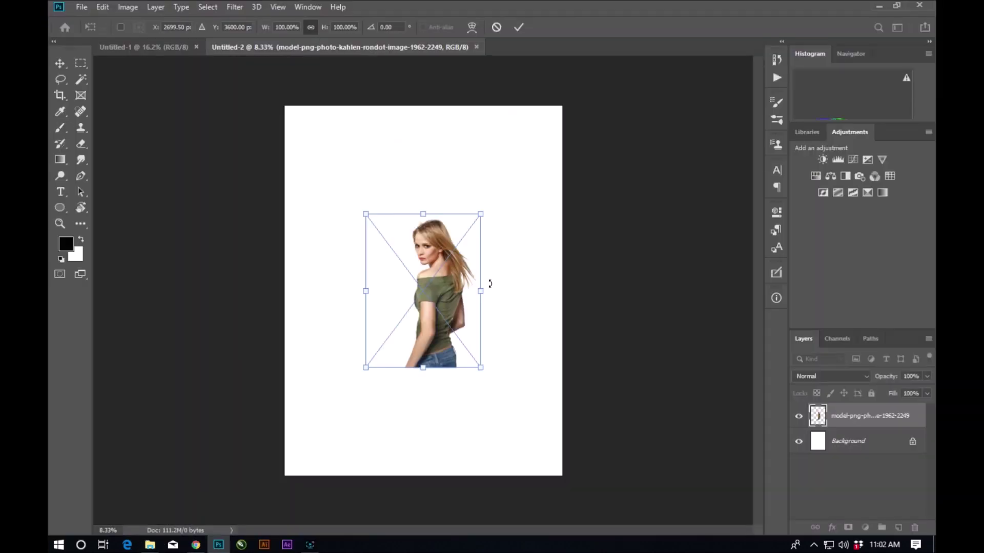
Step: Scale the placed model photo to cover the canvas, nudging it slightly larger and left
{"action": "left_click_drag", "start_coordinate": [454, 213], "coordinate": [599, 114]}
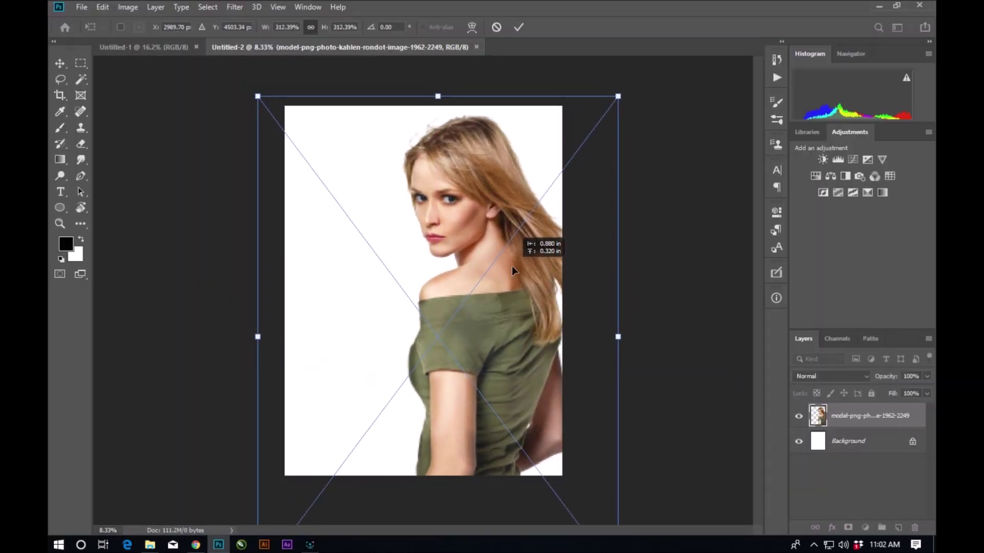
{"action": "key", "text": "Return"}
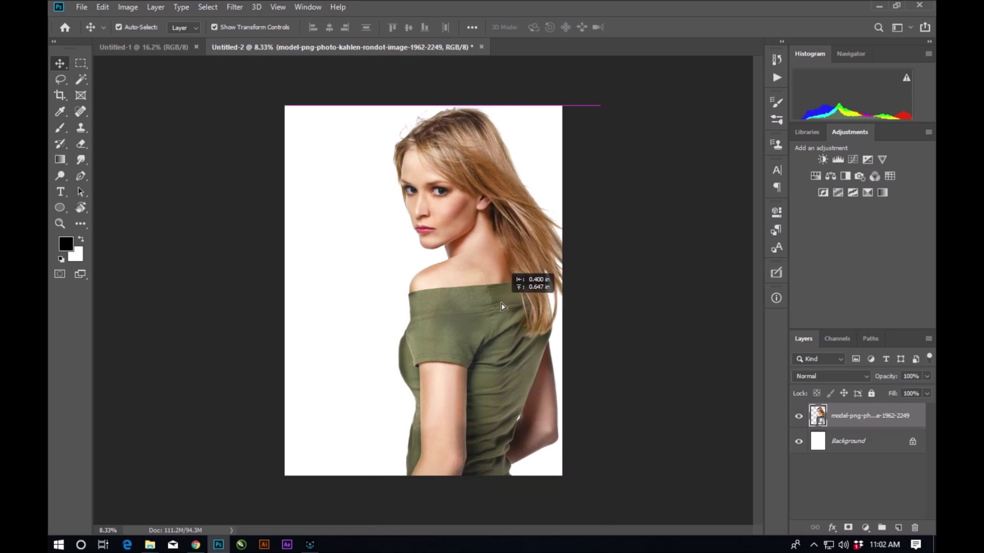
{"action": "key", "text": "ctrl+t"}
{"action": "left_click_drag", "start_coordinate": [611, 101], "coordinate": [617, 97]}
{"action": "left_click_drag", "start_coordinate": [488, 329], "coordinate": [477, 338]}
{"action": "key", "text": "Return"}
Step: Place the pink 35P5FLV image over the whole canvas, blended as Darker Color
{"action": "left_click", "coordinate": [246, 499]}
{"action": "mouse_move", "coordinate": [542, 100]}
{"action": "left_mouse_down"}
{"action": "mouse_move", "coordinate": [481, 293]}
{"action": "mouse_move", "coordinate": [481, 207]}
{"action": "left_mouse_up"}
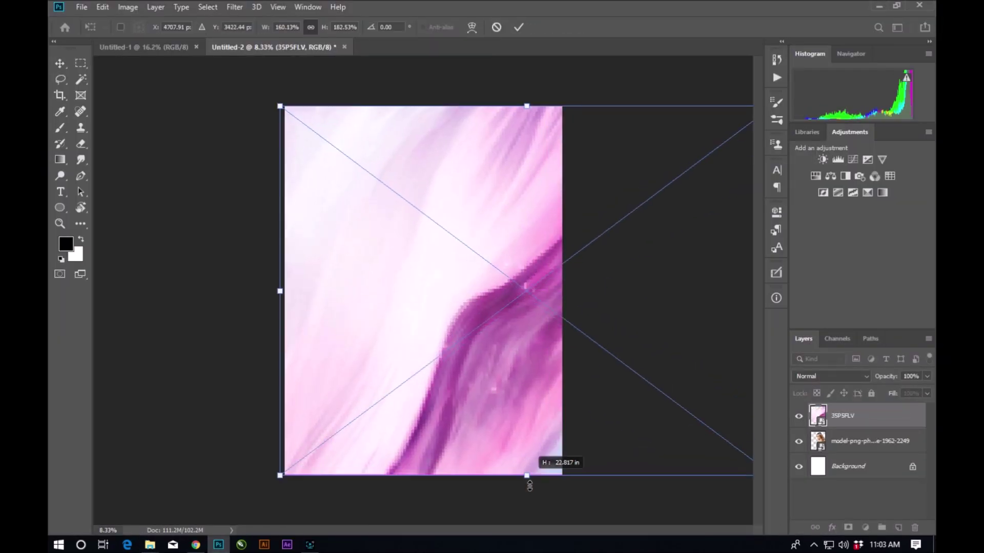
{"action": "key", "text": "Return"}
{"action": "left_click", "coordinate": [830, 376]}
{"action": "left_click", "coordinate": [819, 307]}
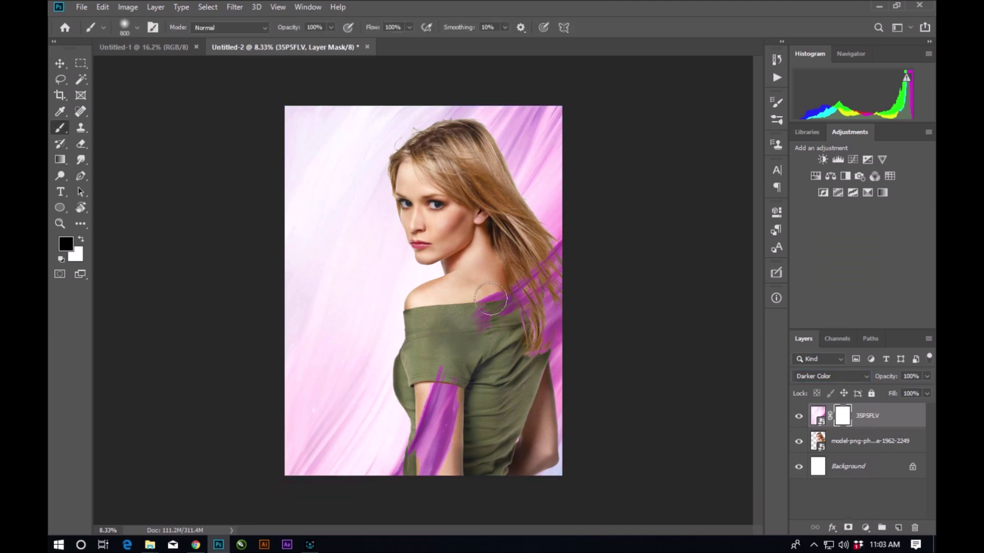
Step: Desaturate the model photo with Hue/Saturation at -98
{"action": "left_click", "coordinate": [59, 63]}
{"action": "key", "text": "alt+bracketleft"}
{"action": "left_click", "coordinate": [127, 7]}
{"action": "left_click", "coordinate": [282, 104]}
{"action": "left_click_drag", "start_coordinate": [578, 208], "coordinate": [530, 208]}
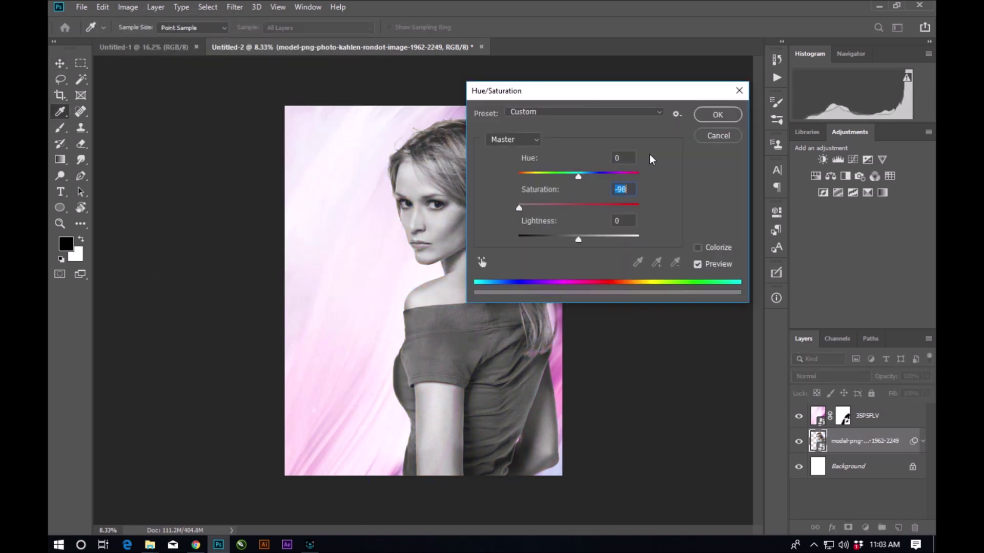
{"action": "left_click", "coordinate": [717, 114]}
Step: Push the model photo's midtones toward blue with Color Balance +30
{"action": "left_click", "coordinate": [127, 7]}
{"action": "left_click", "coordinate": [310, 114]}
{"action": "left_click_drag", "start_coordinate": [641, 177], "coordinate": [658, 176]}
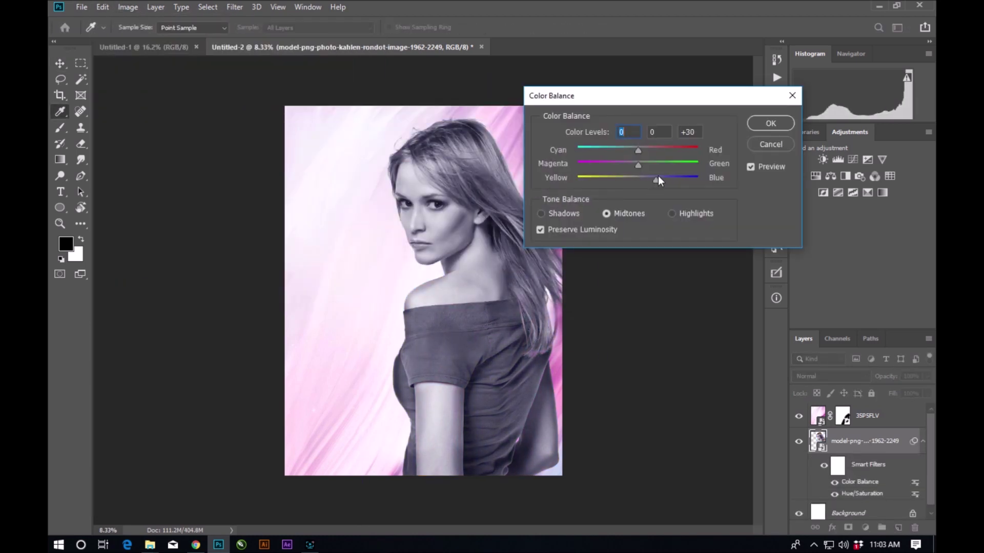
{"action": "key", "text": "Return"}
Step: Add a new empty layer and ready the brush with a new foreground colour
{"action": "left_click", "coordinate": [898, 527]}
{"action": "key", "text": "b"}
{"action": "left_click", "coordinate": [65, 244]}
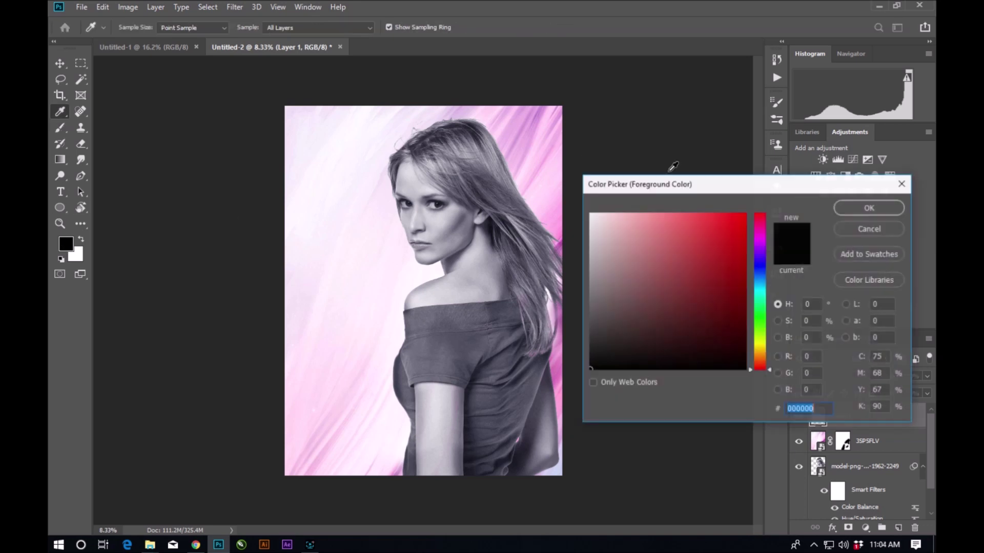
Step: Paint a magenta stroke down the canvas's right side and soften it with Gaussian Blur 38.7 px
{"action": "left_click", "coordinate": [762, 226]}
{"action": "left_click", "coordinate": [870, 207]}
{"action": "left_click_drag", "start_coordinate": [477, 128], "coordinate": [552, 474]}
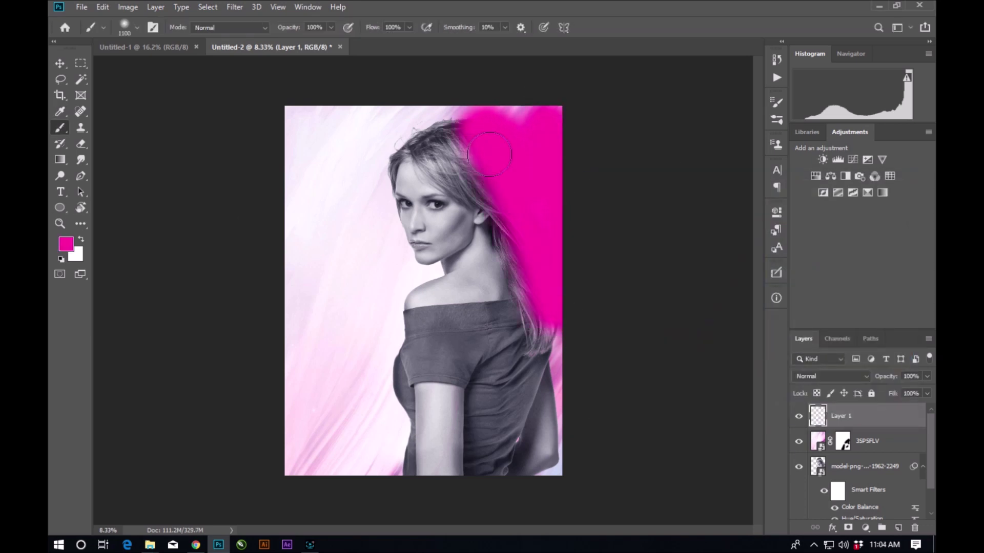
{"action": "left_click", "coordinate": [234, 7]}
{"action": "left_click", "coordinate": [420, 193]}
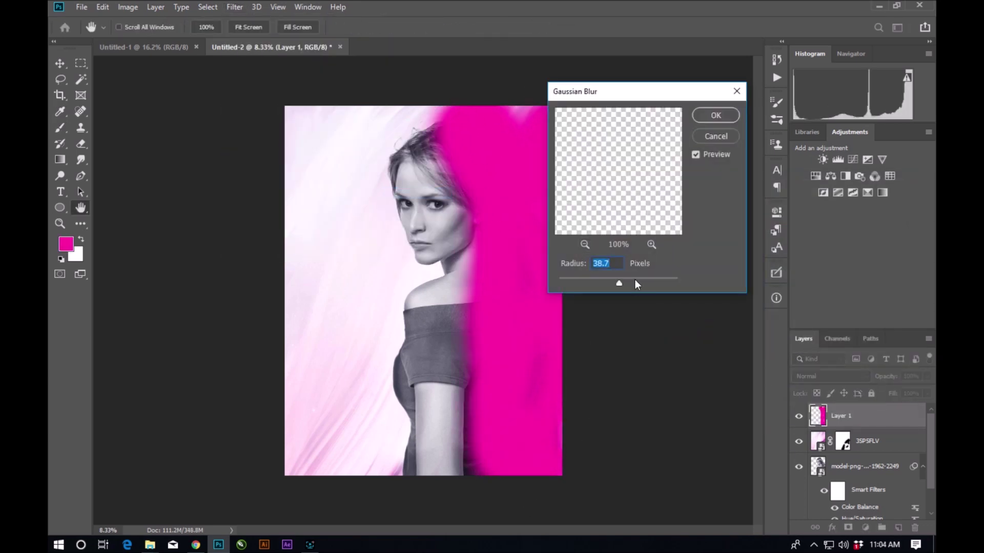
{"action": "left_click", "coordinate": [715, 115]}
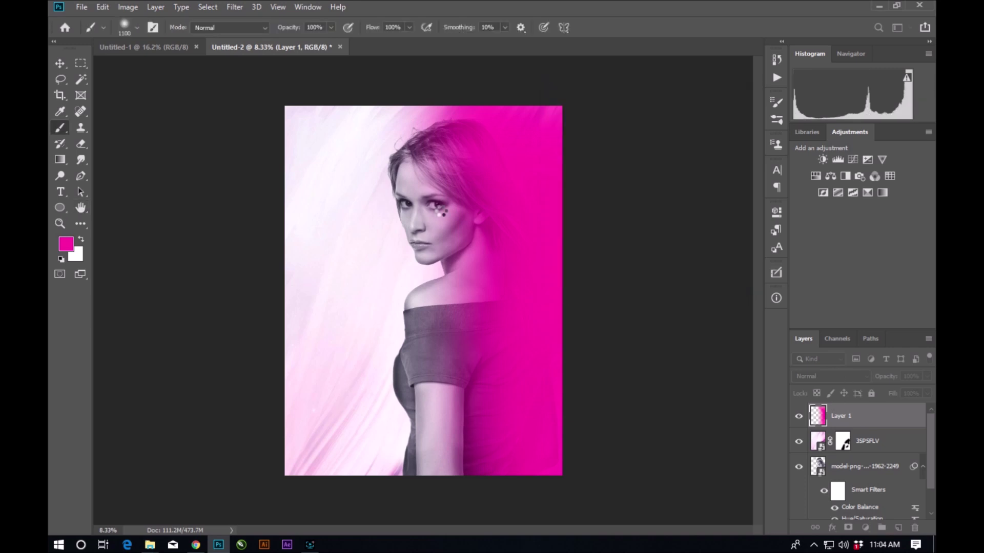
Step: Blend the magenta layer as Overlay and select the model photo layer
{"action": "left_click", "coordinate": [830, 376]}
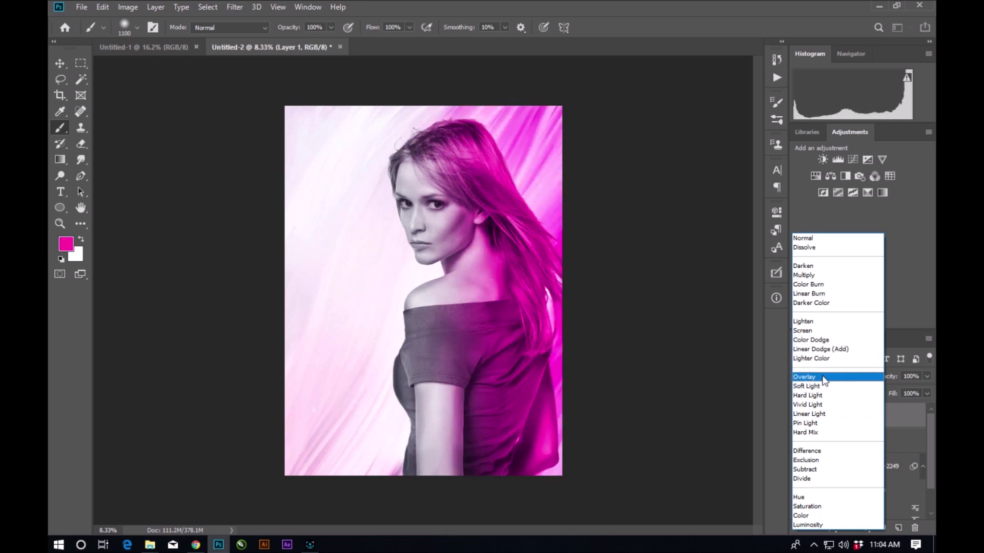
{"action": "left_click", "coordinate": [804, 376]}
{"action": "key", "text": "ctrl+0"}
{"action": "left_click", "coordinate": [62, 62]}
{"action": "scroll", "coordinate": [501, 285], "scroll_direction": "down", "scroll_amount": 1}
{"action": "left_click", "coordinate": [866, 466]}
{"action": "left_click", "coordinate": [832, 528]}
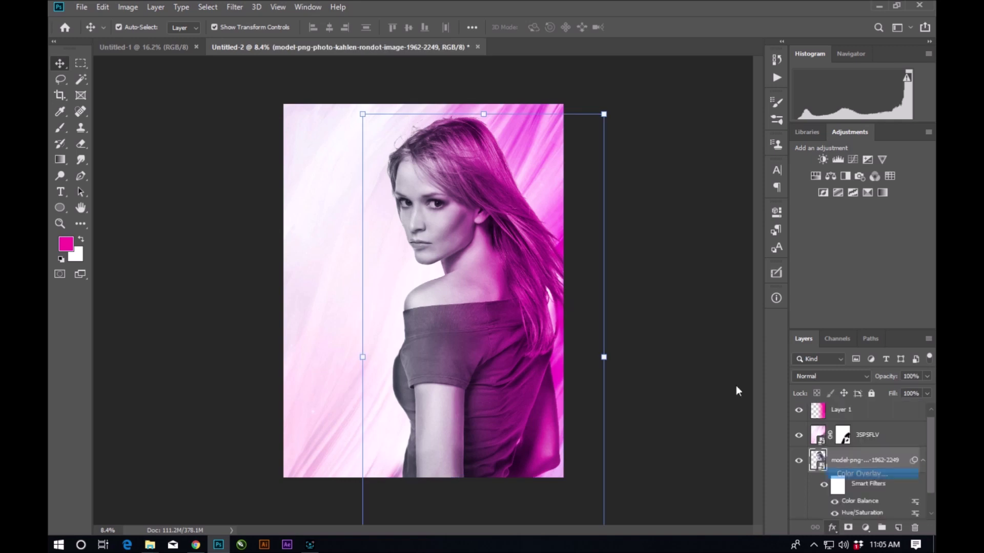
Step: Give the model layer a soft drop shadow, discarding a trial colour overlay
{"action": "left_click", "coordinate": [866, 468]}
{"action": "left_click", "coordinate": [567, 258]}
{"action": "left_click", "coordinate": [592, 323]}
{"action": "left_click_drag", "start_coordinate": [790, 220], "coordinate": [783, 216]}
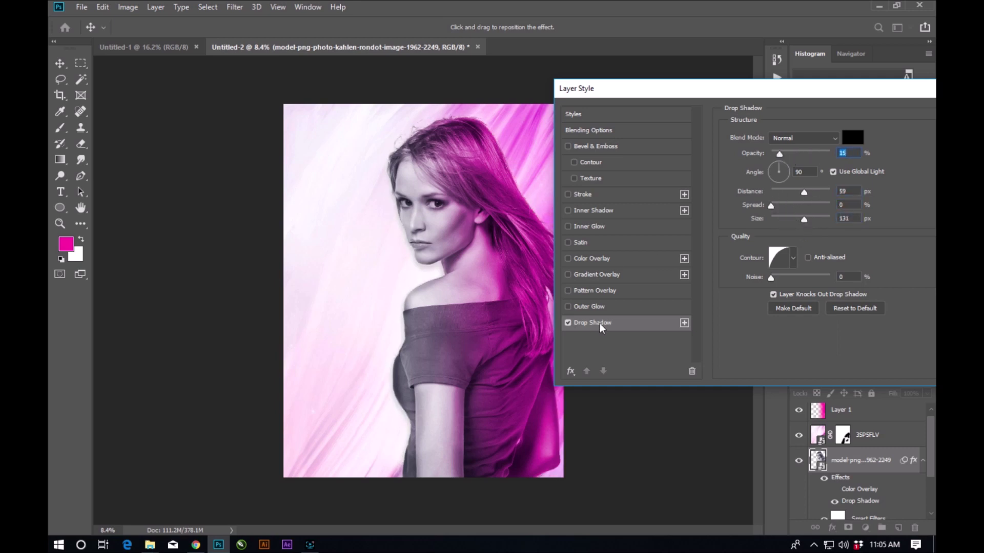
Step: Add a blue 1200ff inner shadow of size 133 to the model
{"action": "left_click", "coordinate": [594, 210]}
{"action": "left_click", "coordinate": [852, 138]}
{"action": "left_click", "coordinate": [758, 264]}
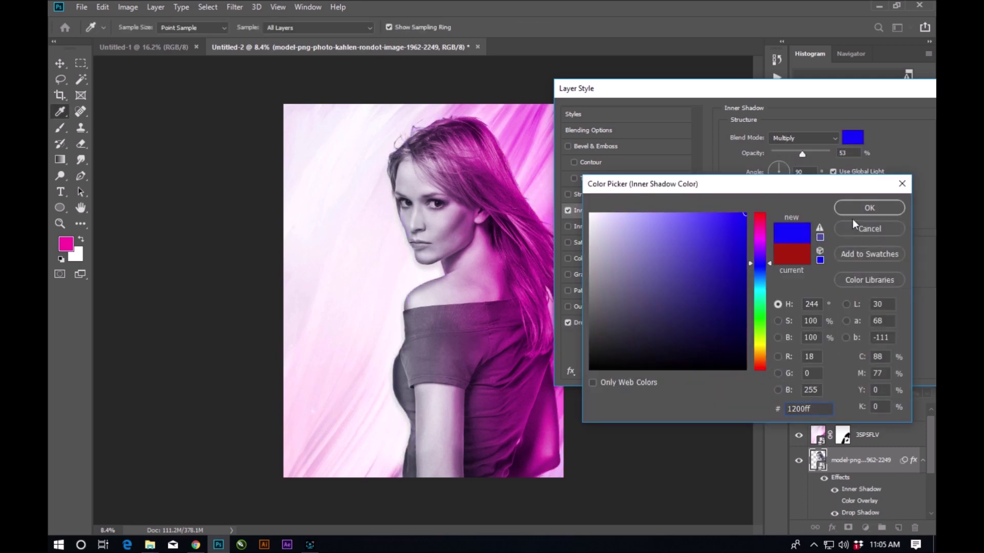
{"action": "left_click", "coordinate": [867, 206]}
{"action": "left_click_drag", "start_coordinate": [813, 219], "coordinate": [805, 220]}
{"action": "left_click", "coordinate": [772, 192]}
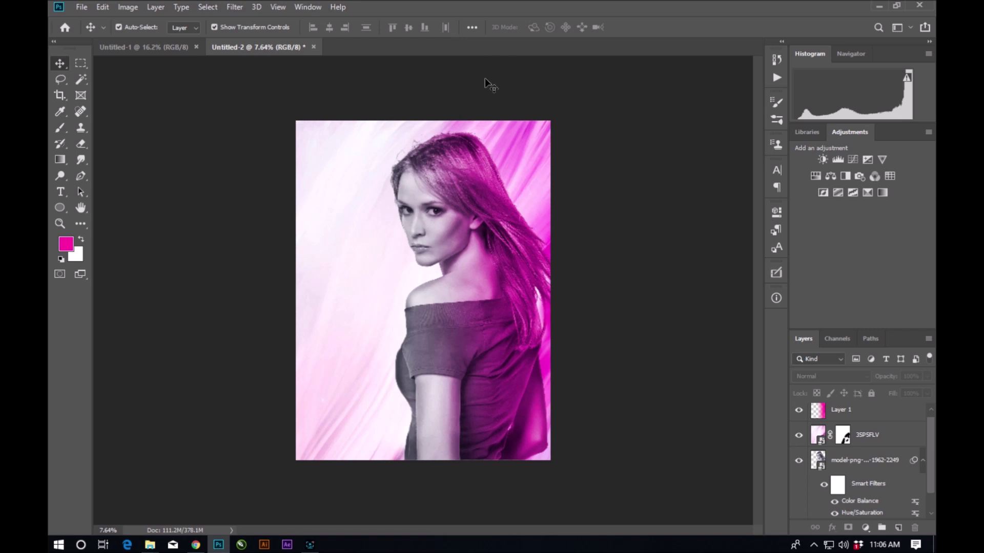
Step: Type FASHION on the poster and set it in Calisto MT
{"action": "scroll", "coordinate": [485, 78], "scroll_direction": "down", "scroll_amount": 1}
{"action": "scroll", "coordinate": [342, 365], "scroll_direction": "up", "scroll_amount": 1}
{"action": "left_click", "coordinate": [307, 359]}
{"action": "type", "text": "FASHI"}
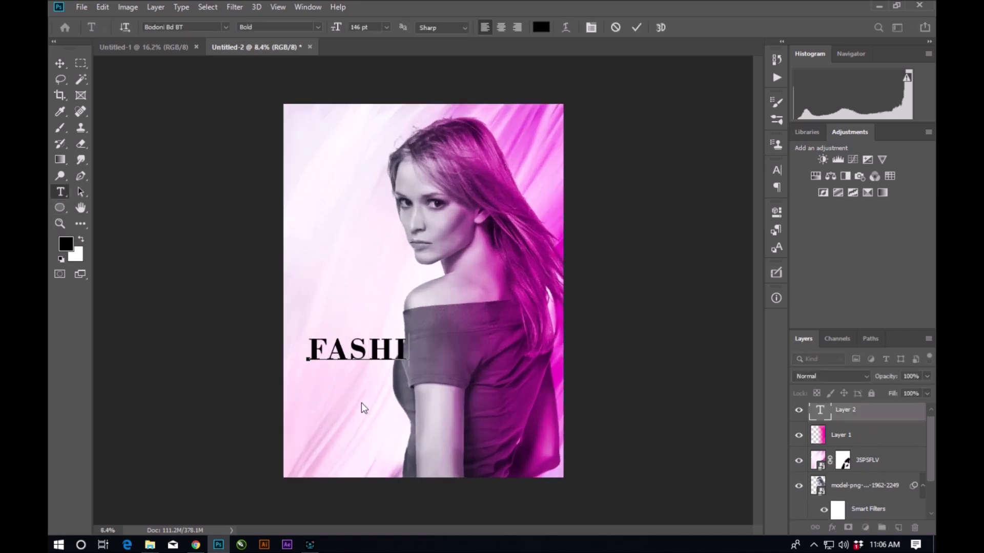
{"action": "type", "text": "ON"}
{"action": "key", "text": "ctrl+a"}
{"action": "left_click", "coordinate": [225, 27]}
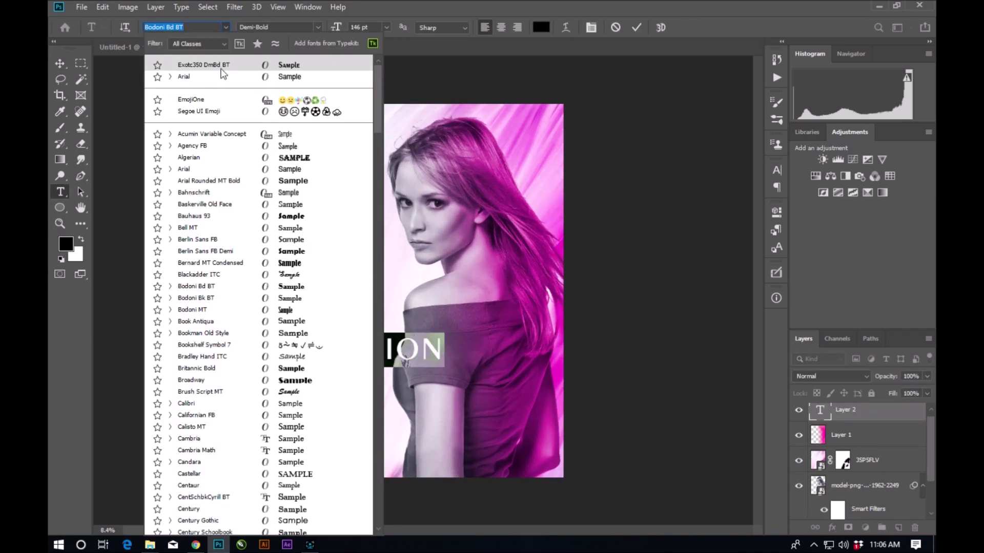
{"action": "left_click", "coordinate": [192, 426]}
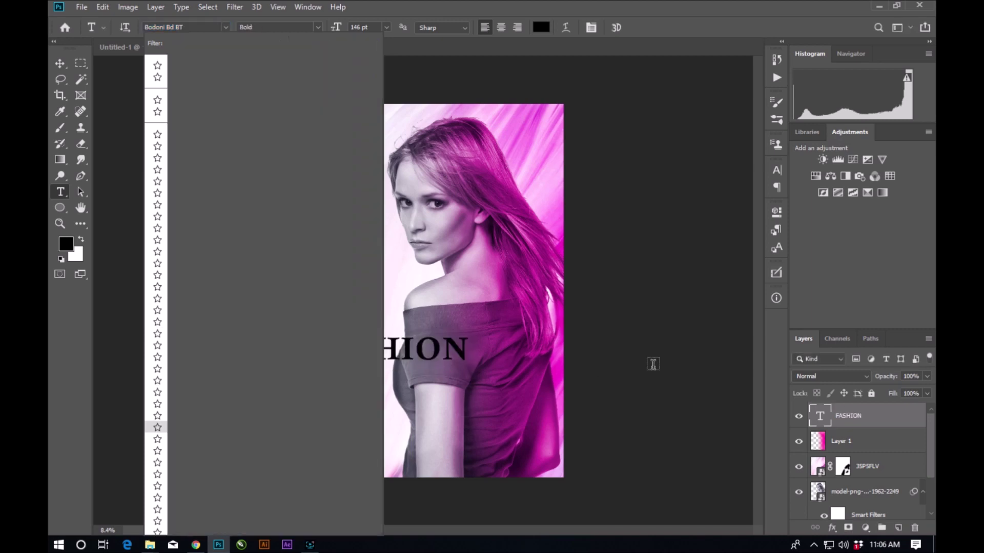
Step: Fill FASHION with a blue noise Gradient Overlay and enlarge it to about 152%
{"action": "double_click", "coordinate": [883, 419]}
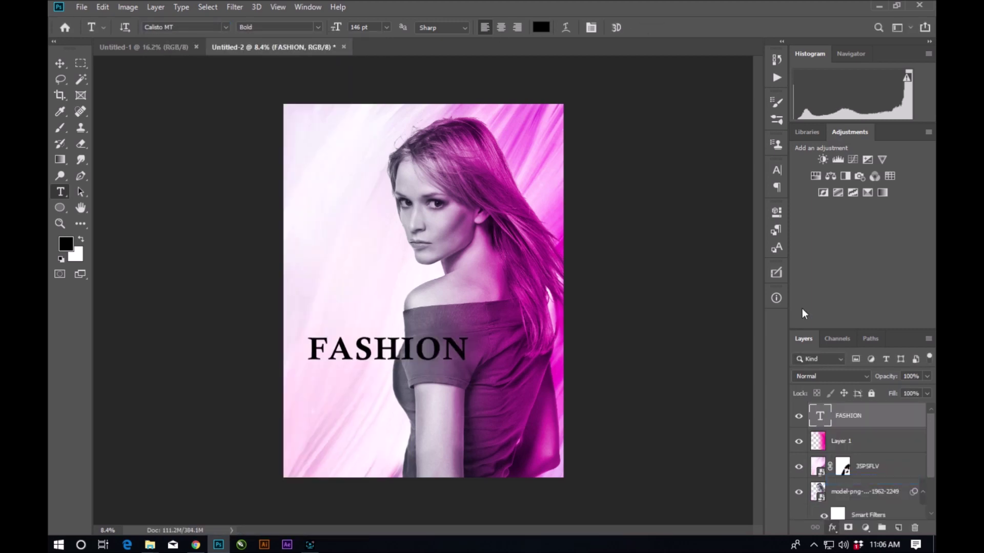
{"action": "left_click", "coordinate": [567, 262]}
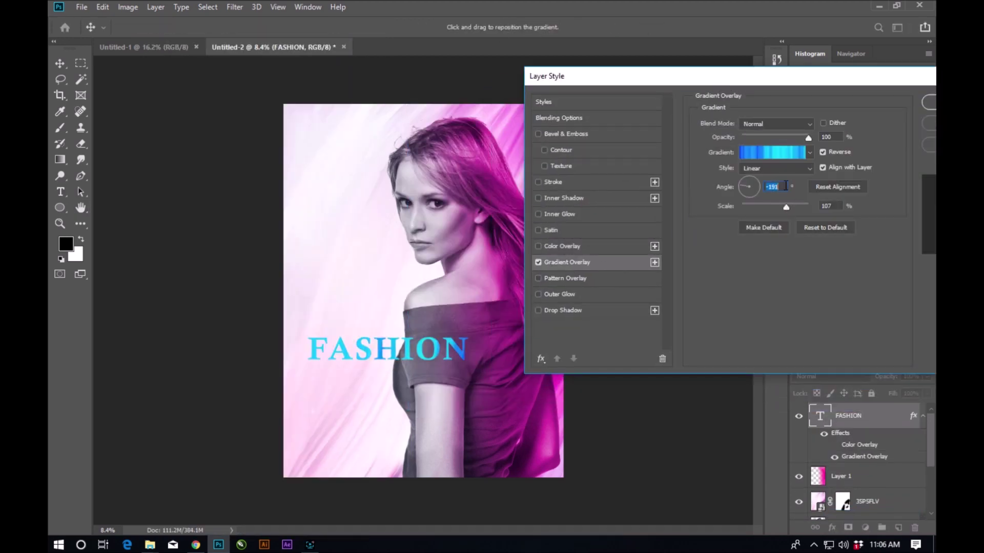
{"action": "left_click", "coordinate": [772, 153]}
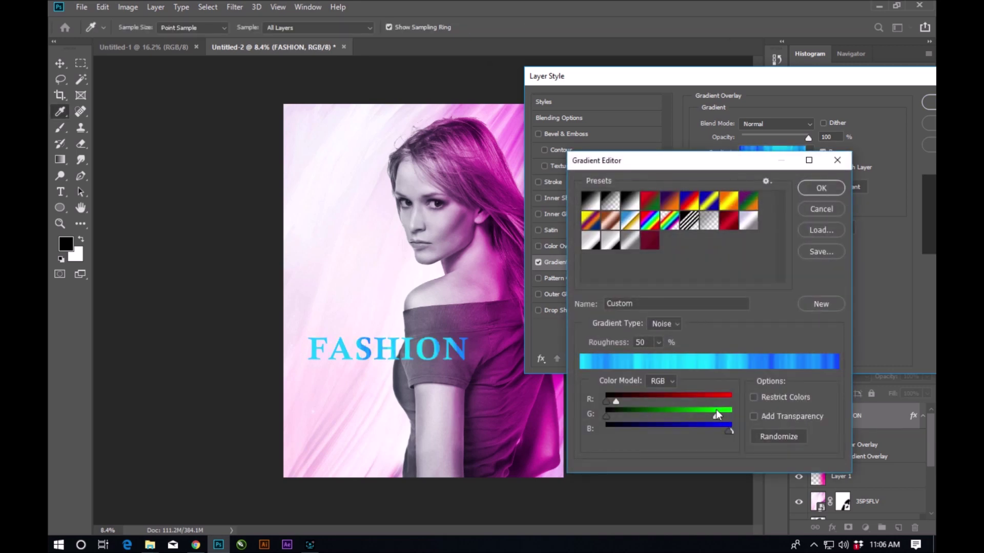
{"action": "left_click", "coordinate": [820, 188]}
{"action": "left_click", "coordinate": [927, 102]}
{"action": "key", "text": "ctrl+t"}
{"action": "mouse_move", "coordinate": [467, 365]}
{"action": "left_mouse_down"}
{"action": "mouse_move", "coordinate": [554, 383]}
{"action": "mouse_move", "coordinate": [492, 365]}
{"action": "left_mouse_up"}
{"action": "key", "text": "Return"}
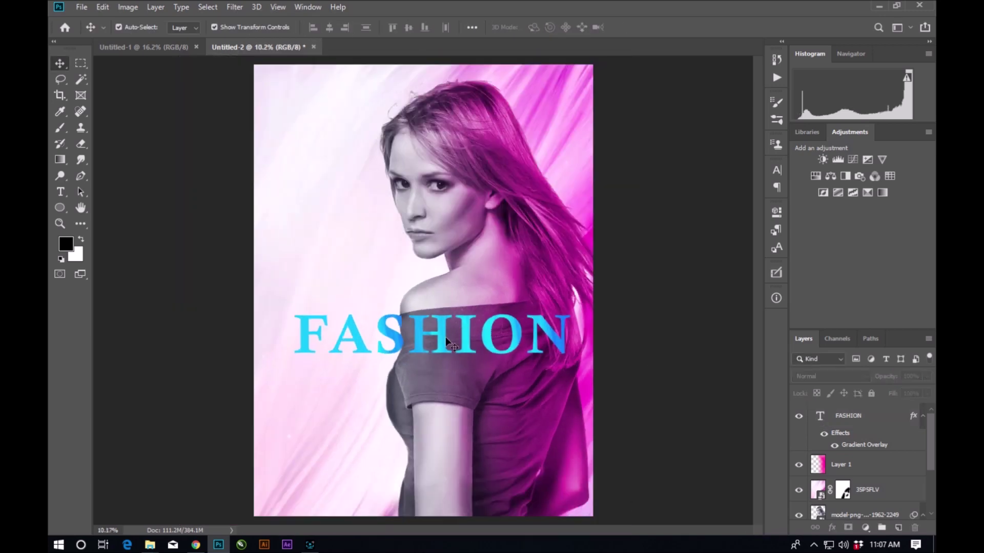
Step: Duplicate the FASHION layer and give the copy a black Color Overlay
{"action": "scroll", "coordinate": [425, 307], "scroll_direction": "up", "scroll_amount": 3}
{"action": "key", "text": "ctrl+j"}
{"action": "double_click", "coordinate": [881, 415]}
{"action": "left_click", "coordinate": [486, 258]}
{"action": "left_click", "coordinate": [746, 119]}
{"action": "left_click", "coordinate": [594, 361]}
{"action": "left_click", "coordinate": [870, 204]}
{"action": "left_click", "coordinate": [885, 99]}
Step: Blur the black copy with Gaussian Blur 22.2 px and place the light flare over the title
{"action": "left_click", "coordinate": [234, 7]}
{"action": "left_click", "coordinate": [410, 199]}
{"action": "left_click", "coordinate": [445, 204]}
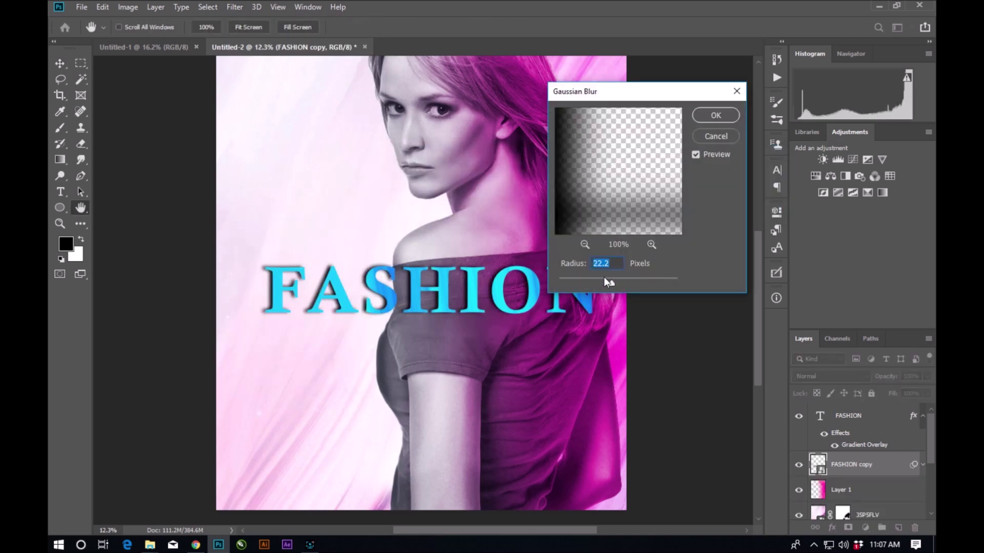
{"action": "key", "text": "Return"}
{"action": "key", "text": "ctrl+0"}
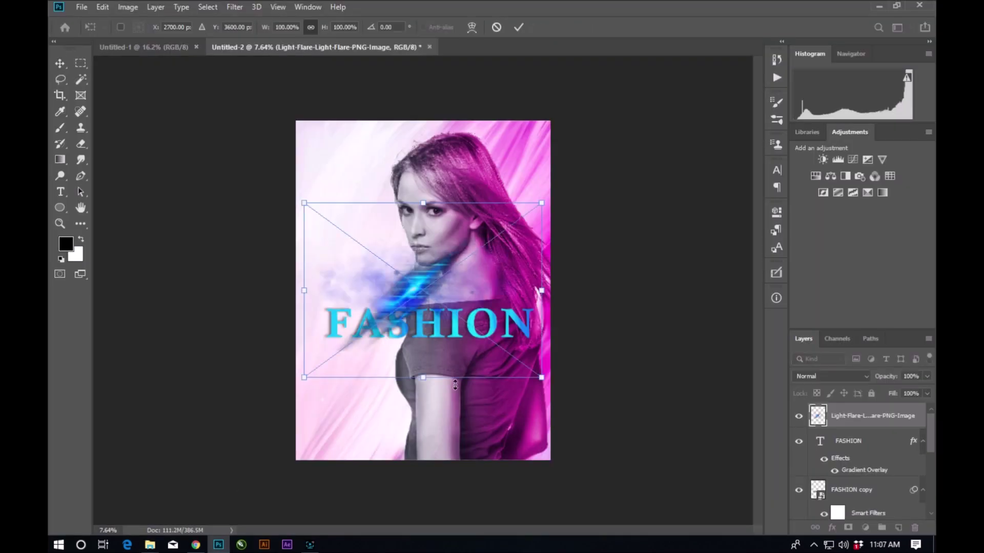
{"action": "left_click_drag", "start_coordinate": [425, 302], "coordinate": [472, 329]}
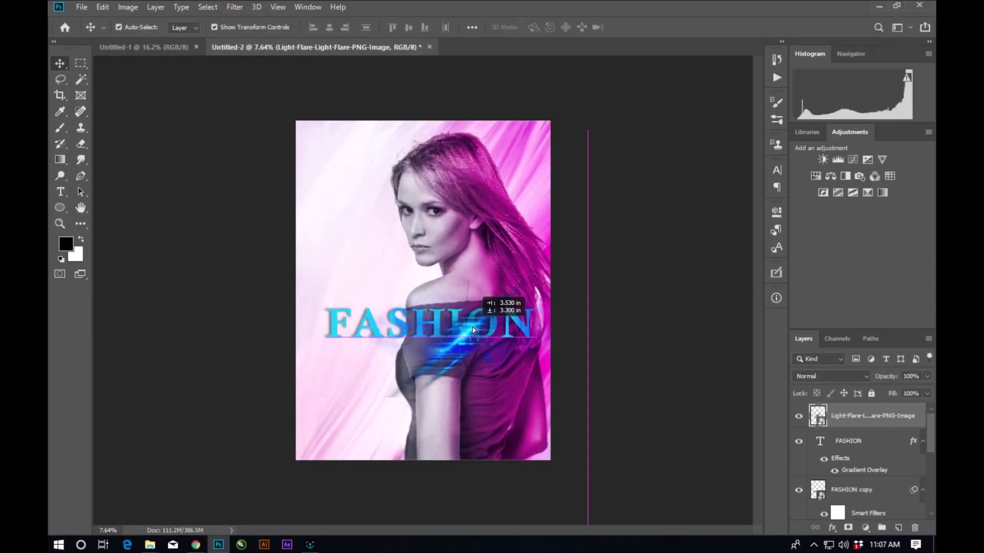
Step: Blend the light flare as Vivid Light, hide the blurred shadow, and deepen shadows with Curves
{"action": "scroll", "coordinate": [451, 328], "scroll_direction": "up", "scroll_amount": 3}
{"action": "left_click", "coordinate": [830, 376]}
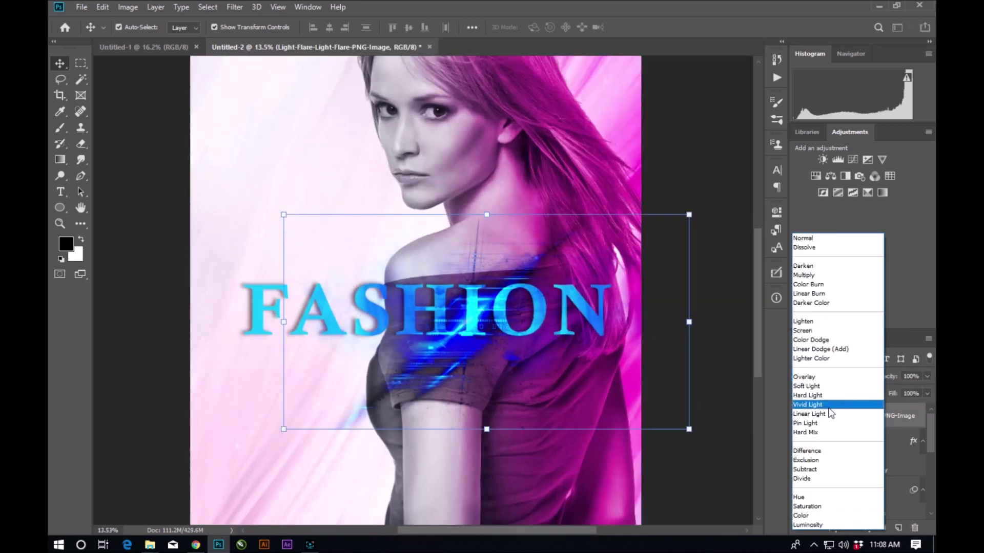
{"action": "left_click", "coordinate": [829, 409]}
{"action": "left_click", "coordinate": [869, 495]}
{"action": "left_click", "coordinate": [796, 474]}
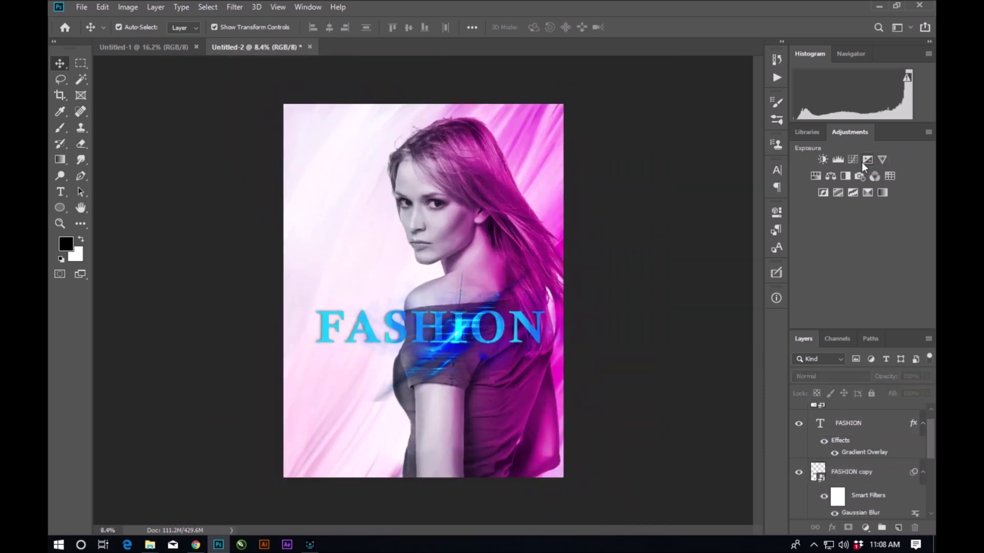
{"action": "left_click_drag", "start_coordinate": [662, 353], "coordinate": [664, 371]}
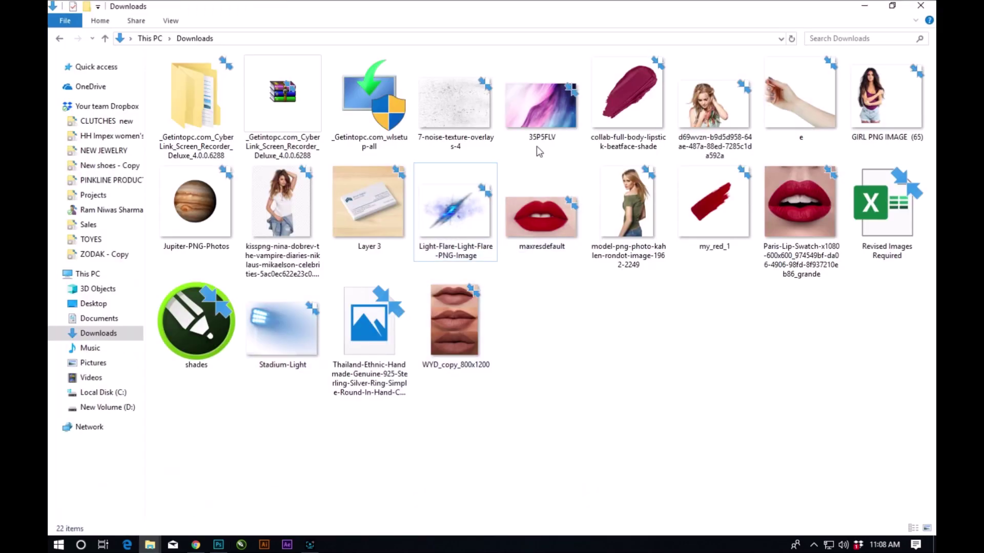
Step: Drag 7-noise-texture-overlays-4 from Downloads onto the poster, enlarged and tilted over its upper part
{"action": "left_click", "coordinate": [283, 347]}
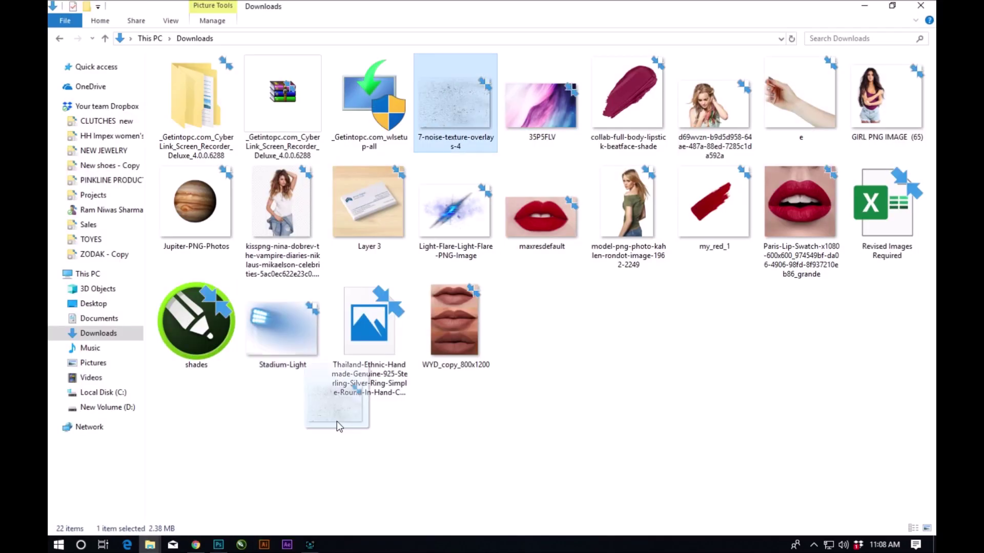
{"action": "mouse_move", "coordinate": [252, 548]}
{"action": "left_mouse_down"}
{"action": "mouse_move", "coordinate": [214, 546]}
{"action": "mouse_move", "coordinate": [405, 275]}
{"action": "left_mouse_up"}
{"action": "mouse_move", "coordinate": [525, 362]}
{"action": "left_mouse_down"}
{"action": "mouse_move", "coordinate": [613, 358]}
{"action": "mouse_move", "coordinate": [543, 207]}
{"action": "left_mouse_up"}
{"action": "key", "text": "Return"}
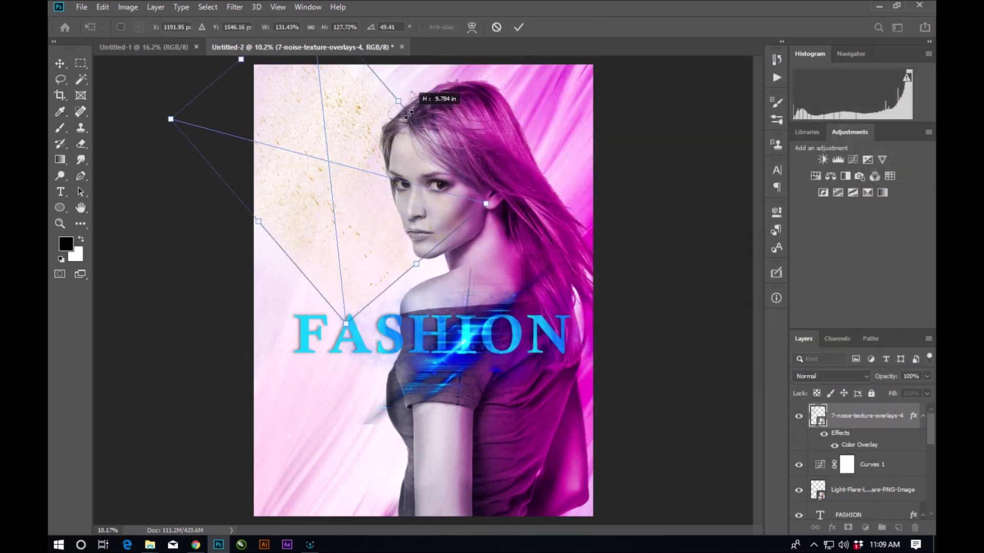
Step: Add a colour-overlaid noise-texture copy, rotated and shifted up-right over the poster's left side
{"action": "mouse_move", "coordinate": [434, 182]}
{"action": "left_mouse_down"}
{"action": "mouse_move", "coordinate": [302, 214]}
{"action": "mouse_move", "coordinate": [582, 544]}
{"action": "left_mouse_up"}
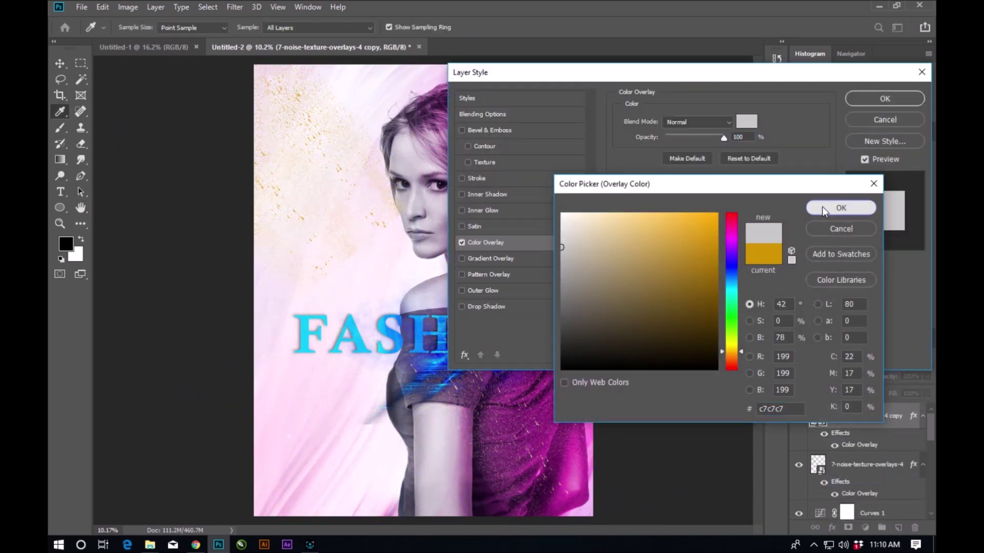
{"action": "left_click", "coordinate": [822, 207]}
{"action": "left_click_drag", "start_coordinate": [521, 416], "coordinate": [522, 197]}
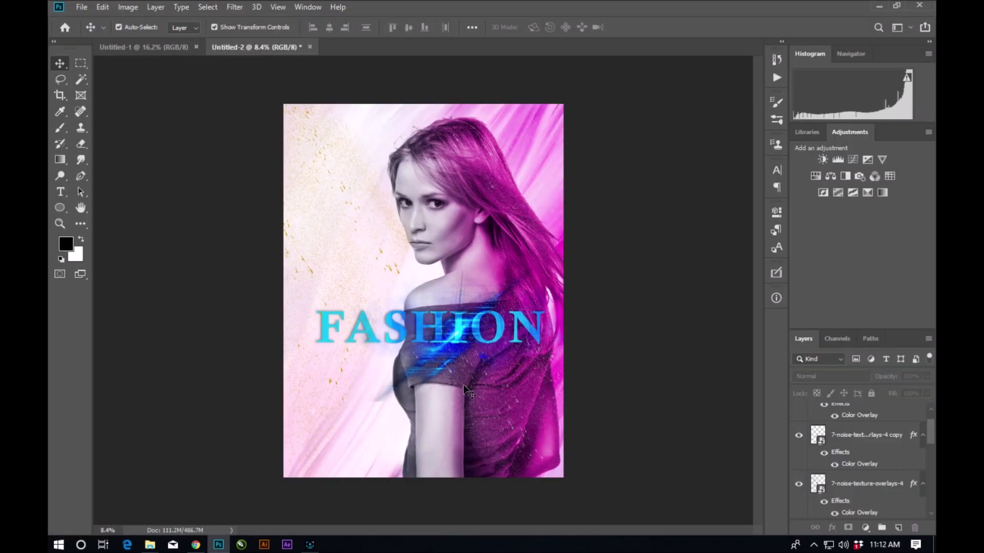
{"action": "scroll", "coordinate": [439, 487], "scroll_direction": "up", "scroll_amount": 1}
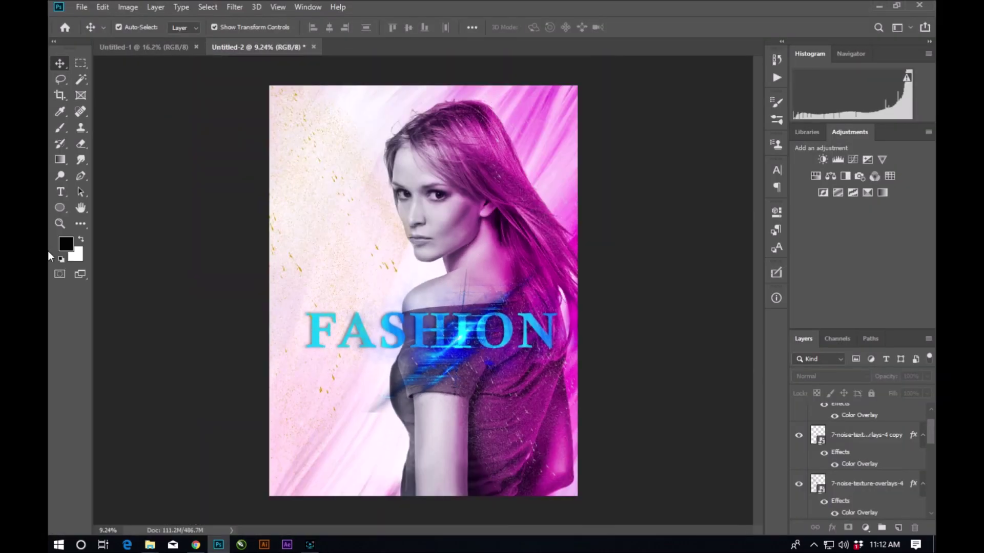
Step: Create a paragraph text box under FASHION in white Arial Narrow Regular, size 31
{"action": "left_click_drag", "start_coordinate": [525, 426], "coordinate": [552, 424]}
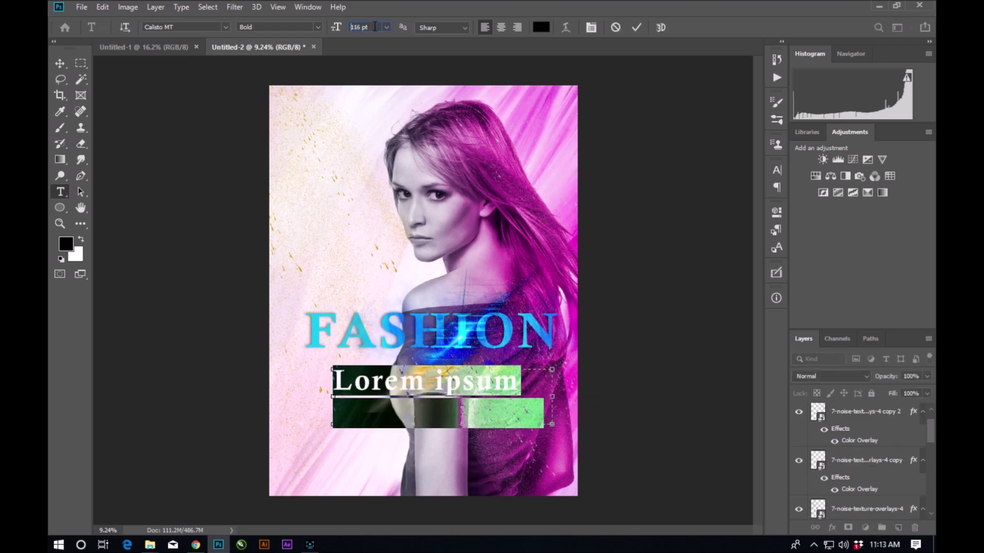
{"action": "type", "text": "92"}
{"action": "left_click", "coordinate": [225, 27]}
{"action": "left_click", "coordinate": [200, 67]}
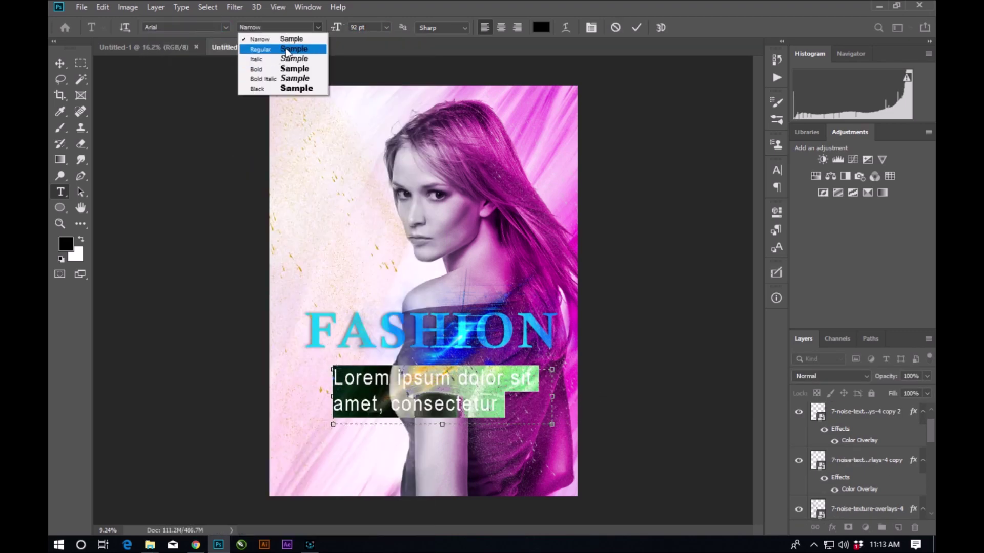
{"action": "left_click", "coordinate": [286, 49]}
{"action": "left_click", "coordinate": [376, 27]}
{"action": "type", "text": "31"}
{"action": "key", "text": "Return"}
{"action": "left_click", "coordinate": [541, 27]}
{"action": "left_click", "coordinate": [840, 206]}
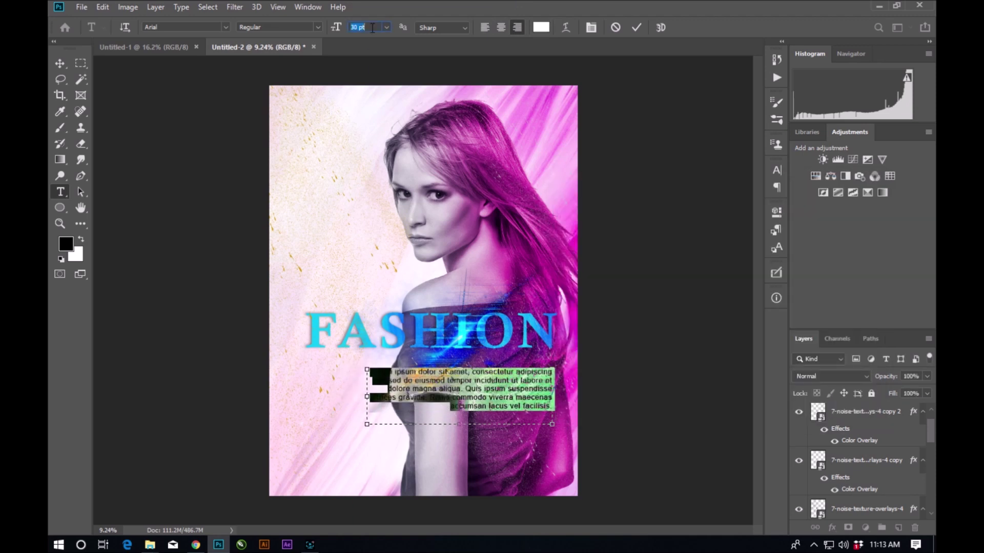
Step: Commit the paragraph and shrink it to fit beneath the FASHION title
{"action": "key", "text": "ctrl+Return"}
{"action": "key", "text": "ctrl+t"}
{"action": "left_click_drag", "start_coordinate": [378, 413], "coordinate": [397, 407]}
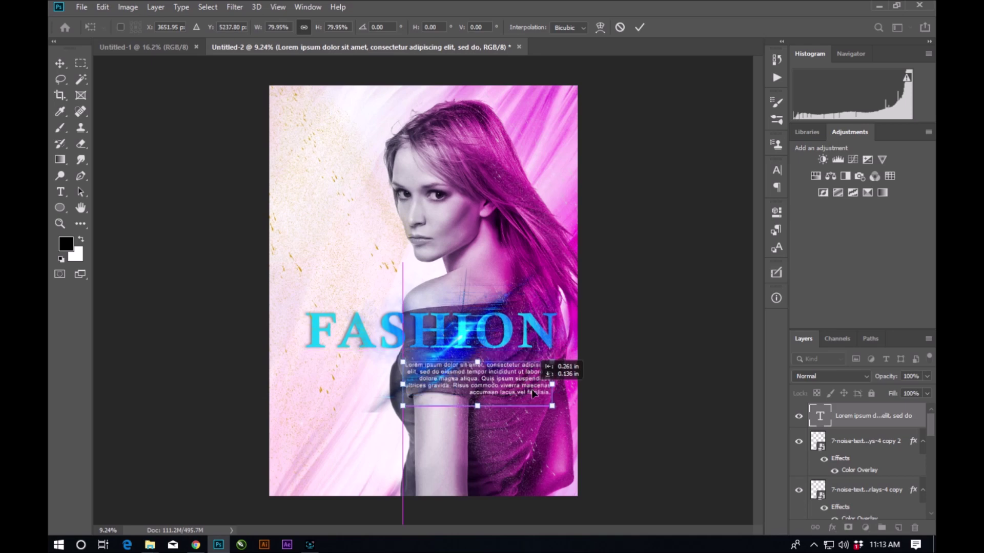
{"action": "key", "text": "Return"}
{"action": "scroll", "coordinate": [510, 425], "scroll_direction": "up", "scroll_amount": 2}
{"action": "key", "text": "t"}
{"action": "left_click", "coordinate": [216, 395]}
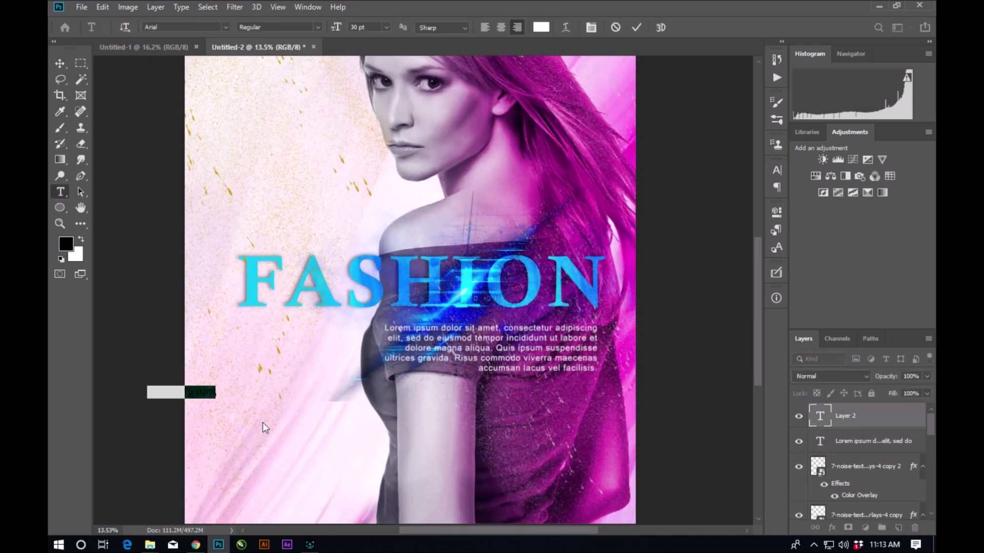
Step: Set the World text in Brush Script MT
{"action": "left_click", "coordinate": [539, 27]}
{"action": "left_click", "coordinate": [839, 206]}
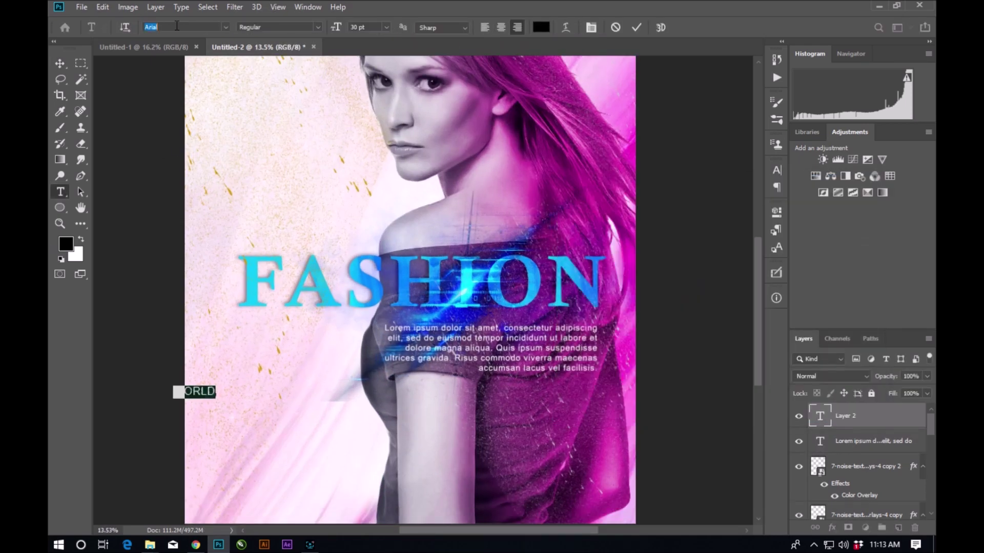
{"action": "left_click", "coordinate": [225, 26]}
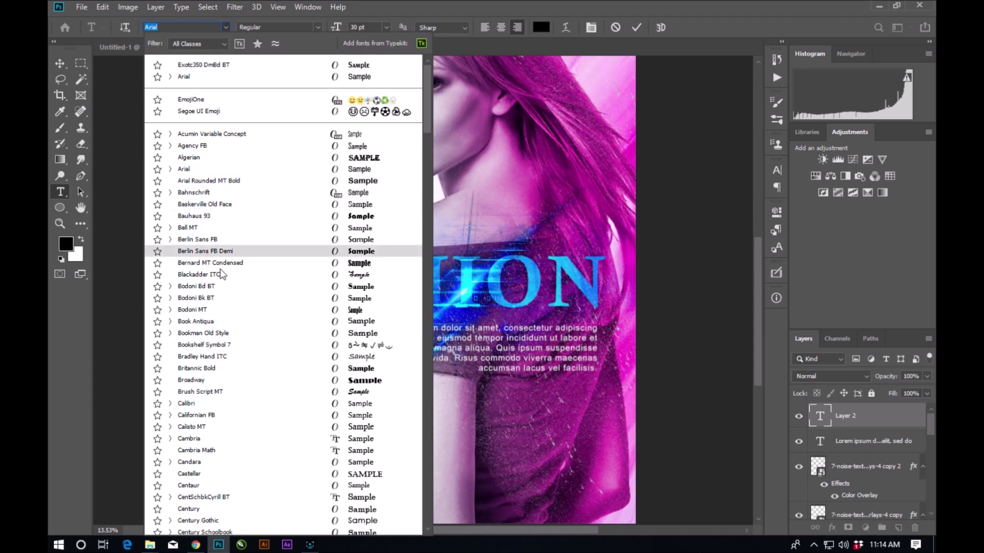
{"action": "left_click", "coordinate": [233, 391]}
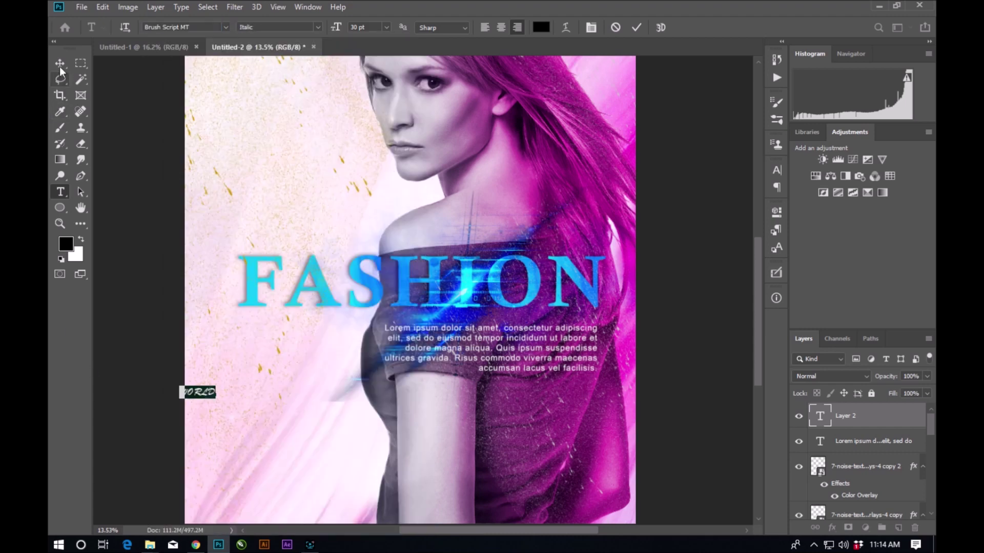
{"action": "key", "text": "Escape"}
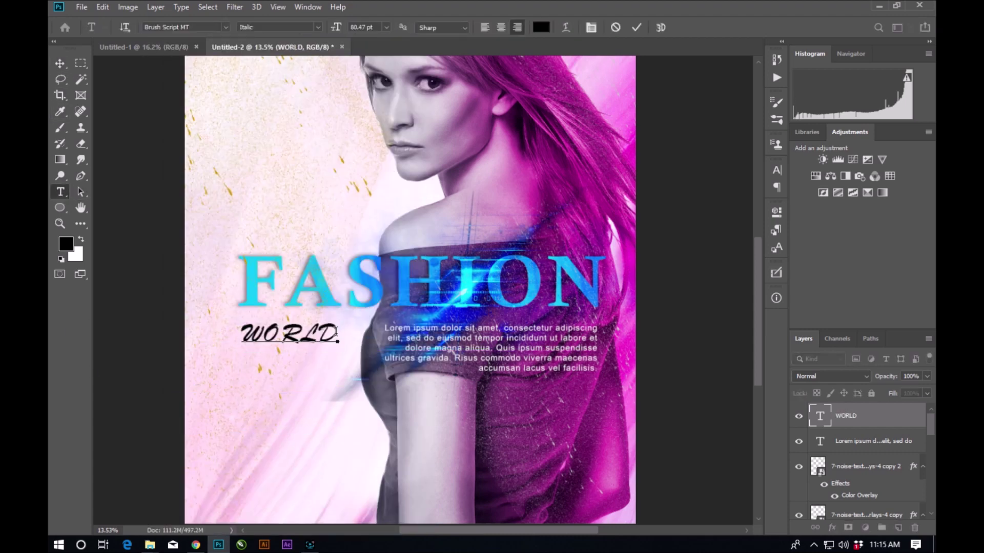
Step: Enlarge World onto the FASHION title's left side and blend it as Hard Light
{"action": "key", "text": "ctrl+t"}
{"action": "left_click_drag", "start_coordinate": [340, 345], "coordinate": [393, 378]}
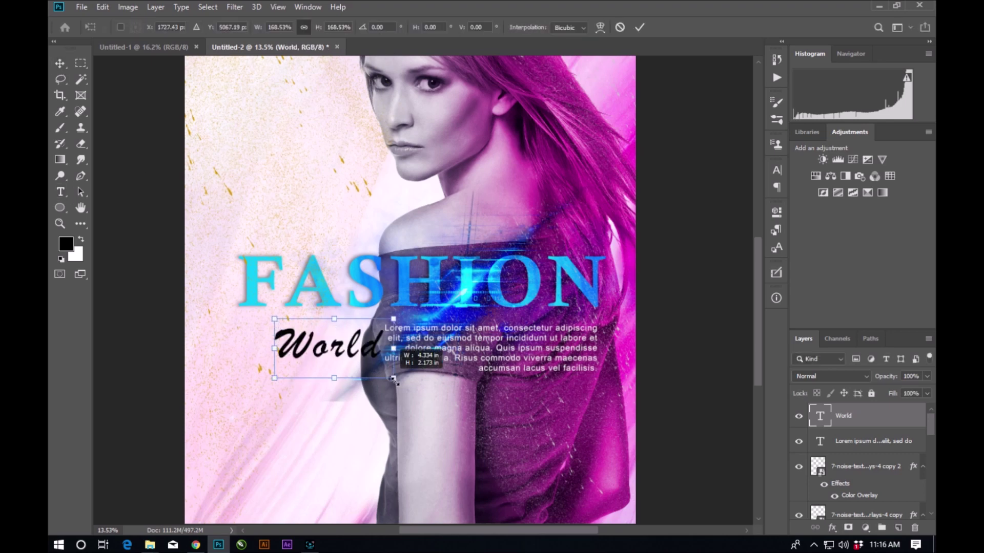
{"action": "left_click_drag", "start_coordinate": [329, 326], "coordinate": [342, 311]}
{"action": "key", "text": "Return"}
{"action": "left_click", "coordinate": [830, 376]}
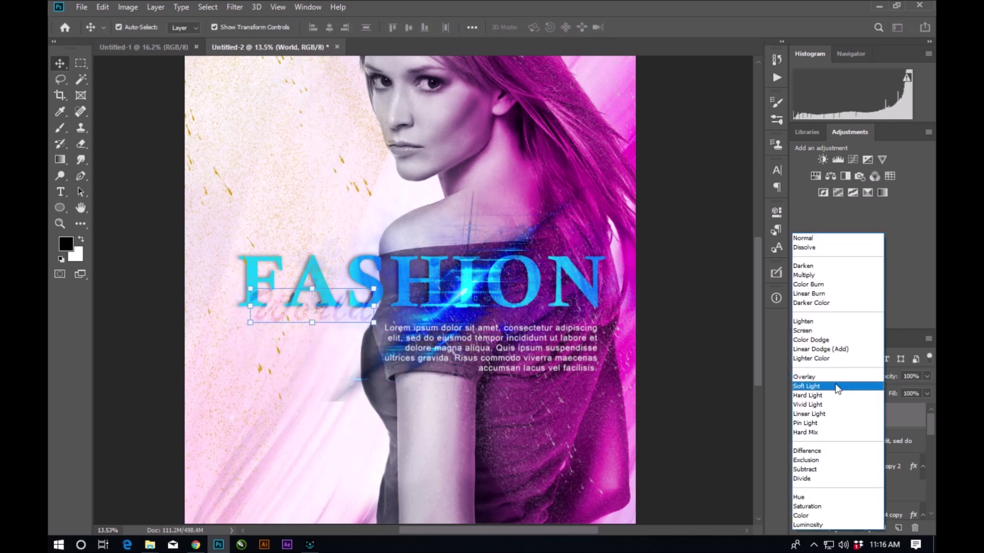
{"action": "left_click", "coordinate": [808, 395]}
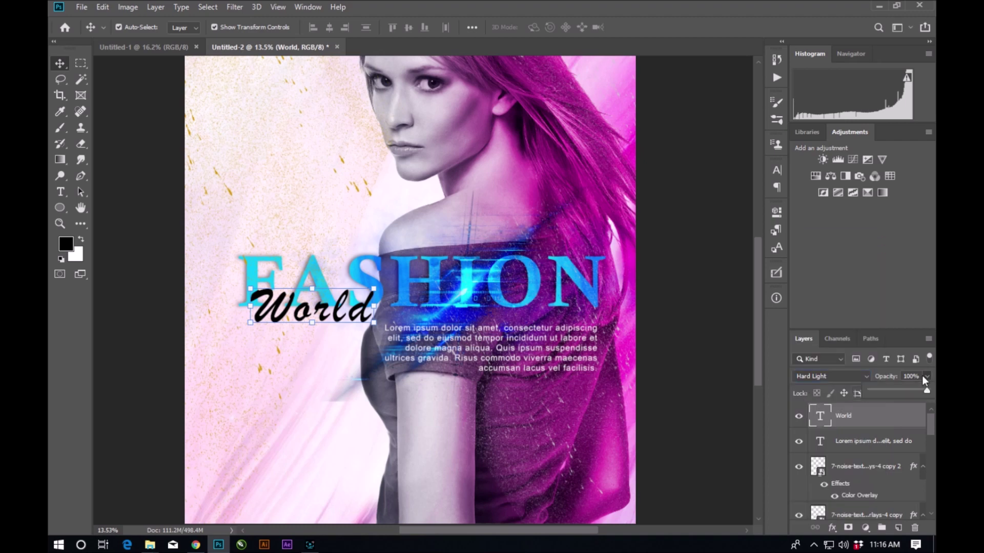
{"action": "left_click_drag", "start_coordinate": [374, 324], "coordinate": [361, 329]}
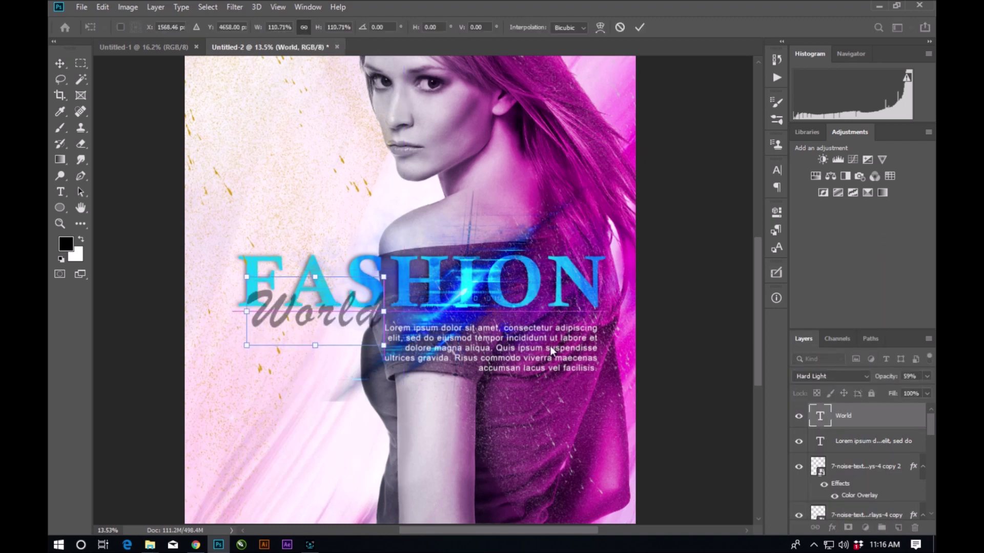
{"action": "key", "text": "Return"}
Step: Tint World with a pink Color Overlay
{"action": "left_click", "coordinate": [832, 528]}
{"action": "left_click", "coordinate": [853, 474]}
{"action": "left_click", "coordinate": [746, 121]}
{"action": "left_click", "coordinate": [841, 207]}
{"action": "left_click", "coordinate": [885, 98]}
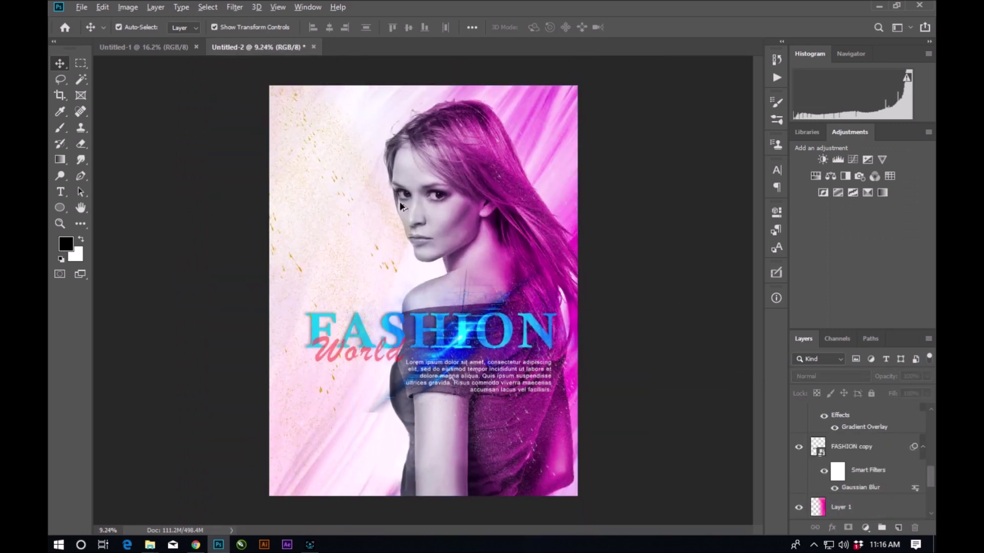
Step: Draw a black perfect circle at the poster's upper left
{"action": "scroll", "coordinate": [400, 205], "scroll_direction": "up", "scroll_amount": 3}
{"action": "key", "text": "u"}
{"action": "left_click_drag", "start_coordinate": [219, 203], "coordinate": [360, 345]}
{"action": "left_click", "coordinate": [640, 305]}
{"action": "left_click", "coordinate": [666, 382]}
{"action": "key", "text": "v"}
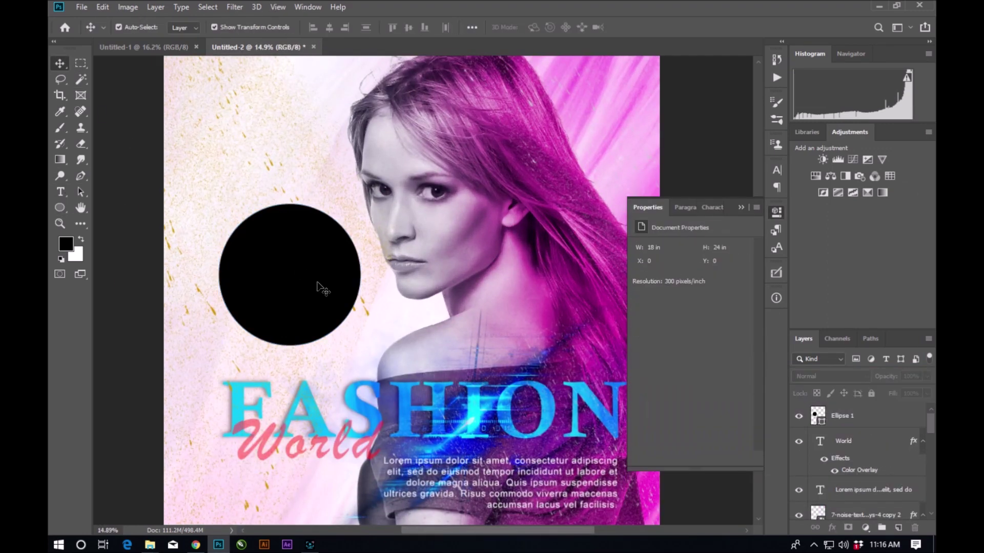
{"action": "scroll", "coordinate": [302, 274], "scroll_direction": "up", "scroll_amount": 3}
Step: Type FRIDAY inside the circle
{"action": "key", "text": "t"}
{"action": "left_click", "coordinate": [235, 211]}
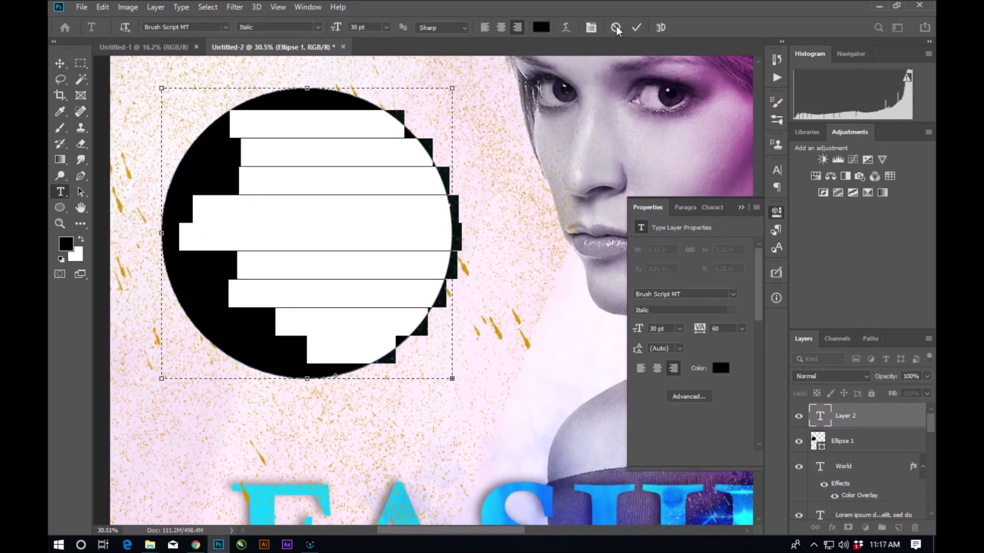
{"action": "key", "text": "Escape"}
{"action": "left_click", "coordinate": [143, 359]}
{"action": "type", "text": "FRIDAY"}
Step: Set FRIDAY's font to Arial Narrow Regular
{"action": "key", "text": "ctrl+a"}
{"action": "left_click", "coordinate": [202, 26]}
{"action": "type", "text": "Arial Narrow"}
{"action": "left_click", "coordinate": [276, 27]}
{"action": "left_click", "coordinate": [266, 59]}
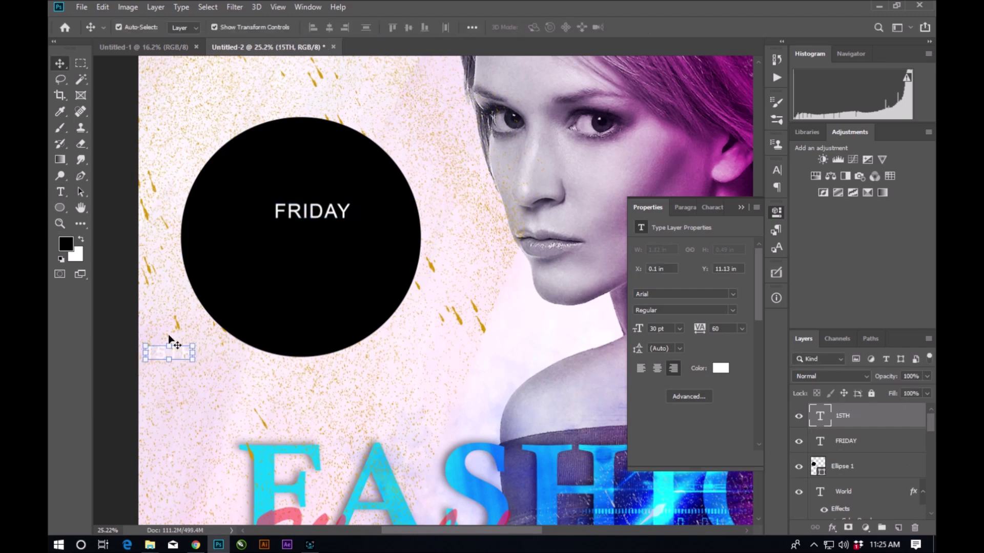
Step: Raise TH in 15TH as superscript and enter 95 in the Character panel
{"action": "left_click", "coordinate": [591, 29]}
{"action": "left_click", "coordinate": [704, 255]}
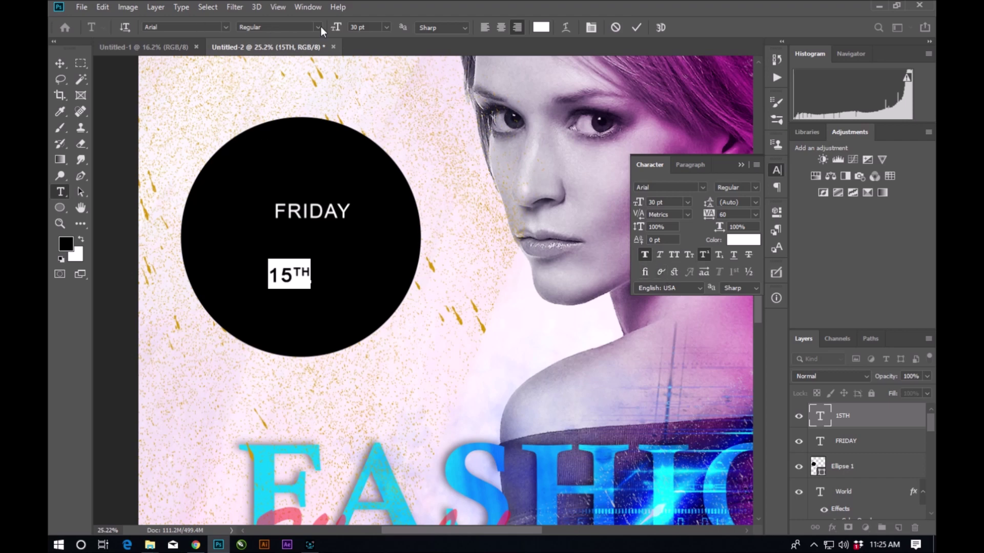
{"action": "type", "text": "95"}
{"action": "key", "text": "ctrl+Return"}
Step: Move FRIDAY lower in the circle and enlarge it above 15TH
{"action": "key", "text": "v"}
{"action": "left_click_drag", "start_coordinate": [292, 241], "coordinate": [369, 251]}
{"action": "mouse_move", "coordinate": [320, 217]}
{"action": "left_mouse_down"}
{"action": "mouse_move", "coordinate": [329, 231]}
{"action": "mouse_move", "coordinate": [385, 206]}
{"action": "left_mouse_up"}
{"action": "key", "text": "Return"}
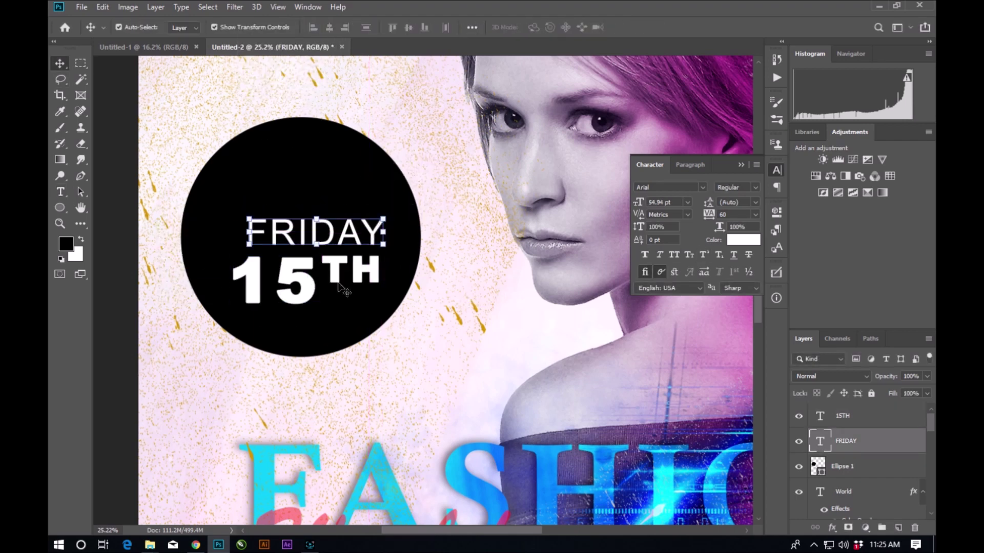
{"action": "left_click_drag", "start_coordinate": [340, 285], "coordinate": [310, 308]}
Step: Enlarge and centre FRIDAY 15TH in the circle, then place the Stadium-Light image over it
{"action": "key", "text": "t"}
{"action": "left_click_drag", "start_coordinate": [321, 266], "coordinate": [356, 265]}
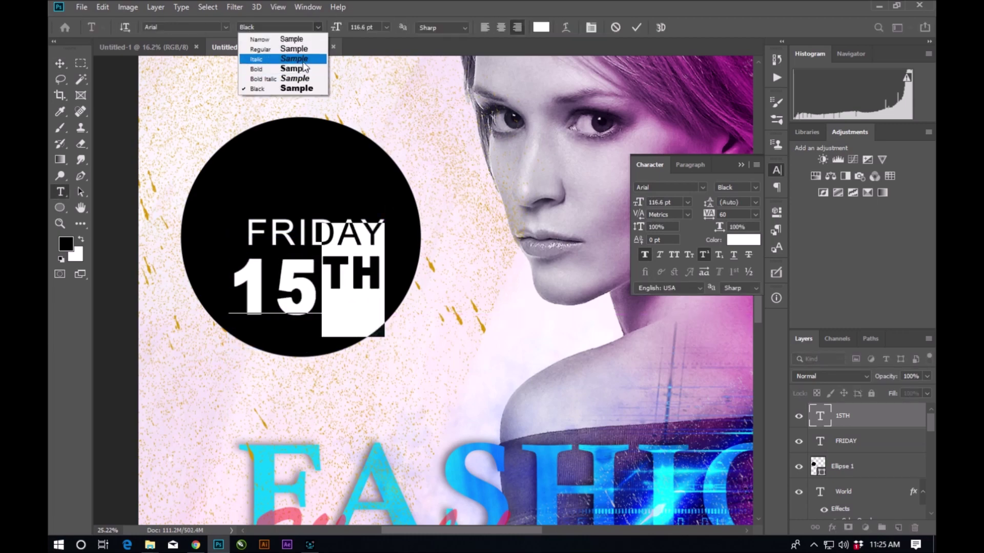
{"action": "left_click", "coordinate": [60, 62]}
{"action": "left_click", "coordinate": [317, 220], "text": "shift"}
{"action": "left_click_drag", "start_coordinate": [385, 302], "coordinate": [401, 307]}
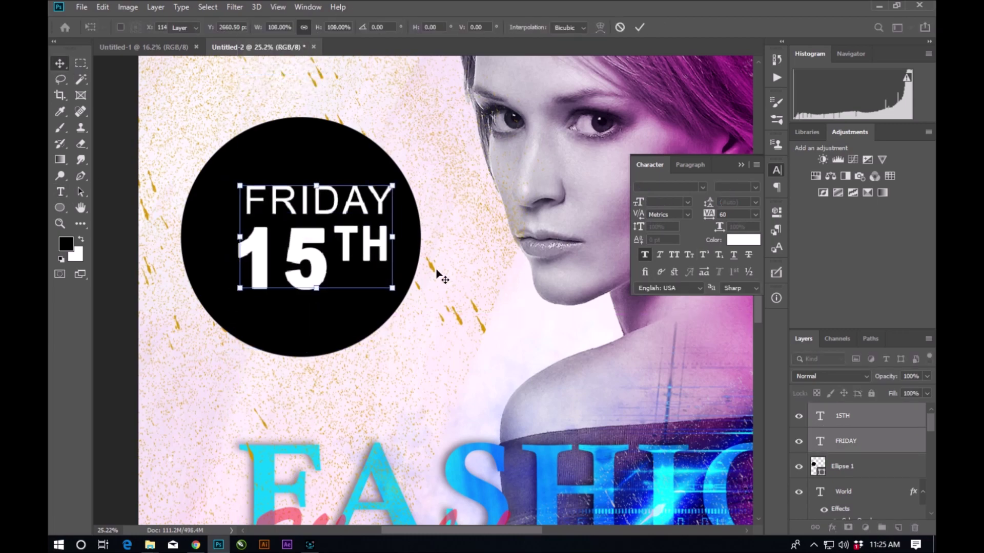
{"action": "key", "text": "Return"}
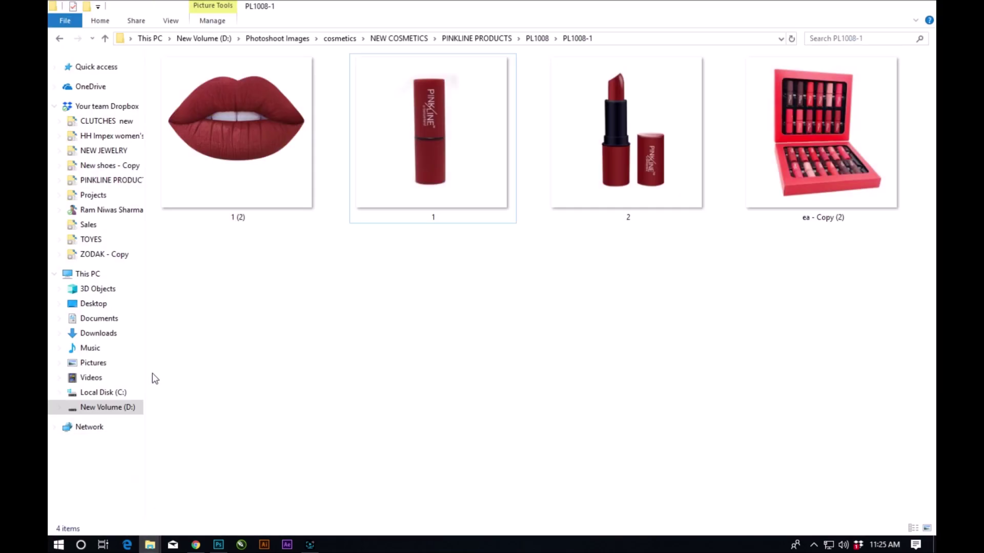
{"action": "mouse_move", "coordinate": [281, 328]}
{"action": "left_mouse_down"}
{"action": "mouse_move", "coordinate": [218, 545]}
{"action": "mouse_move", "coordinate": [461, 287]}
{"action": "mouse_move", "coordinate": [336, 234]}
{"action": "mouse_move", "coordinate": [328, 174]}
{"action": "left_mouse_up"}
{"action": "left_click_drag", "start_coordinate": [851, 415], "coordinate": [865, 477]}
Step: Clip the stadium lights into the circle and begin transforming the circle
{"action": "key", "text": "ctrl+alt+g"}
{"action": "scroll", "coordinate": [615, 417], "scroll_direction": "down", "scroll_amount": 2}
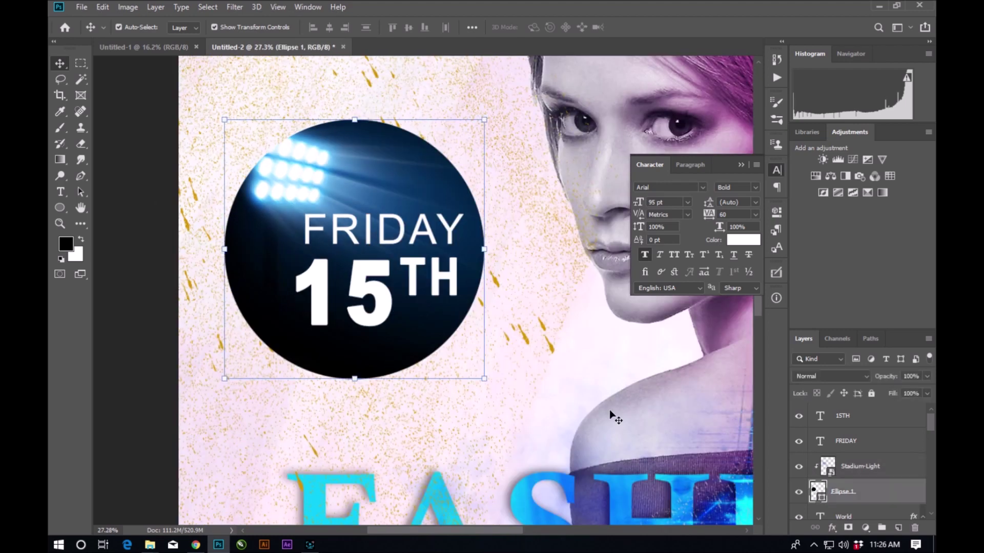
{"action": "key", "text": "ctrl+t"}
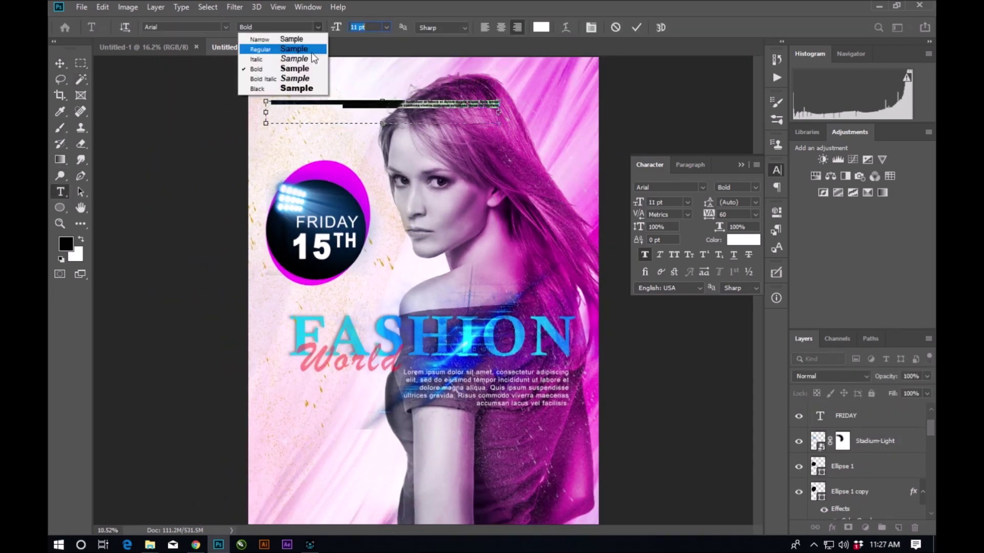
Step: Colour the Lorem ipsum paragraph red and move it to the poster's bottom edge
{"action": "key", "text": "ctrl+Return"}
{"action": "key", "text": "v"}
{"action": "left_click", "coordinate": [410, 138]}
{"action": "key", "text": "ctrl+a"}
{"action": "left_click", "coordinate": [541, 27]}
{"action": "left_click", "coordinate": [717, 216]}
{"action": "left_click", "coordinate": [834, 203]}
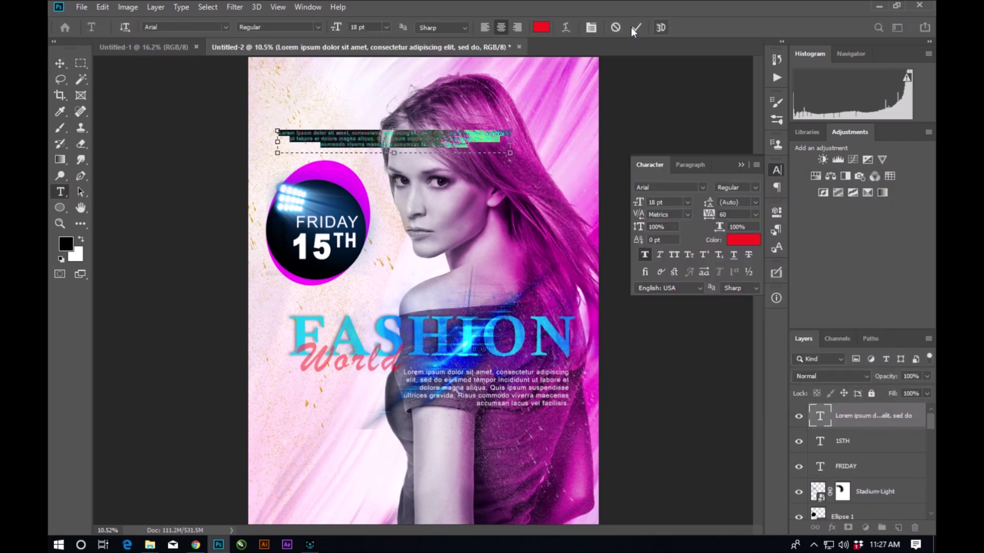
{"action": "key", "text": "ctrl+Return"}
{"action": "key", "text": "v"}
{"action": "left_click_drag", "start_coordinate": [402, 150], "coordinate": [439, 511]}
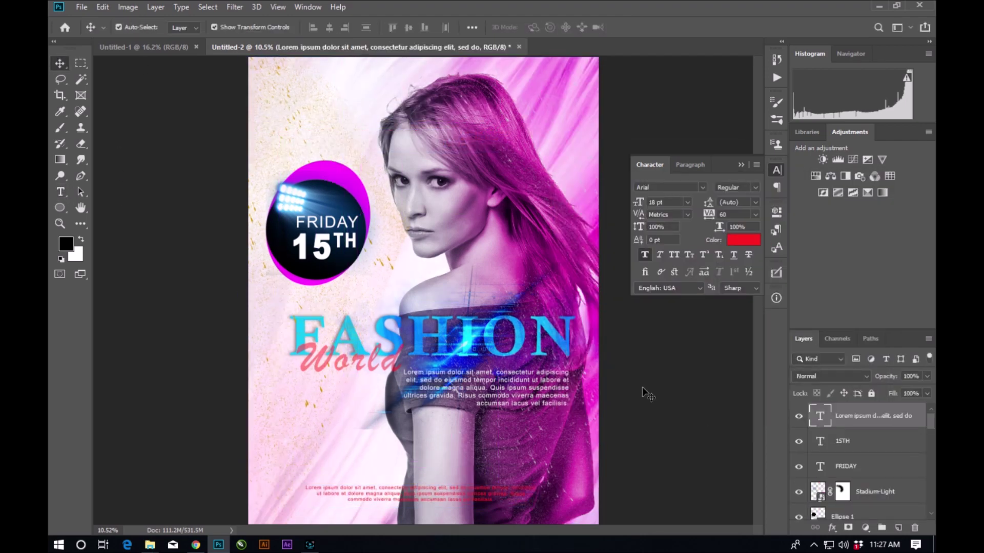